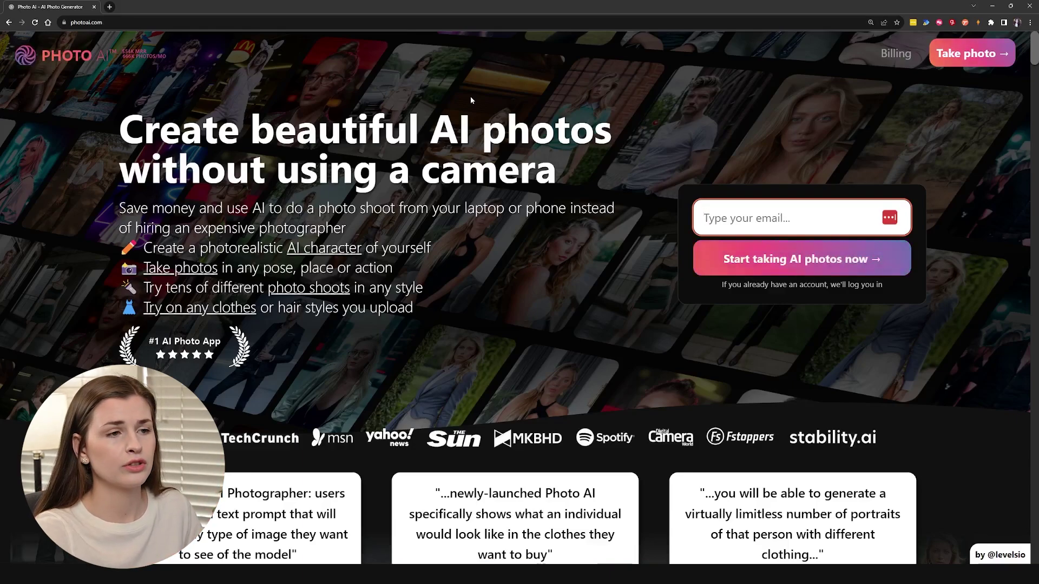
Click into the Photo AI homepage email field to begin logging in.
click(774, 226)
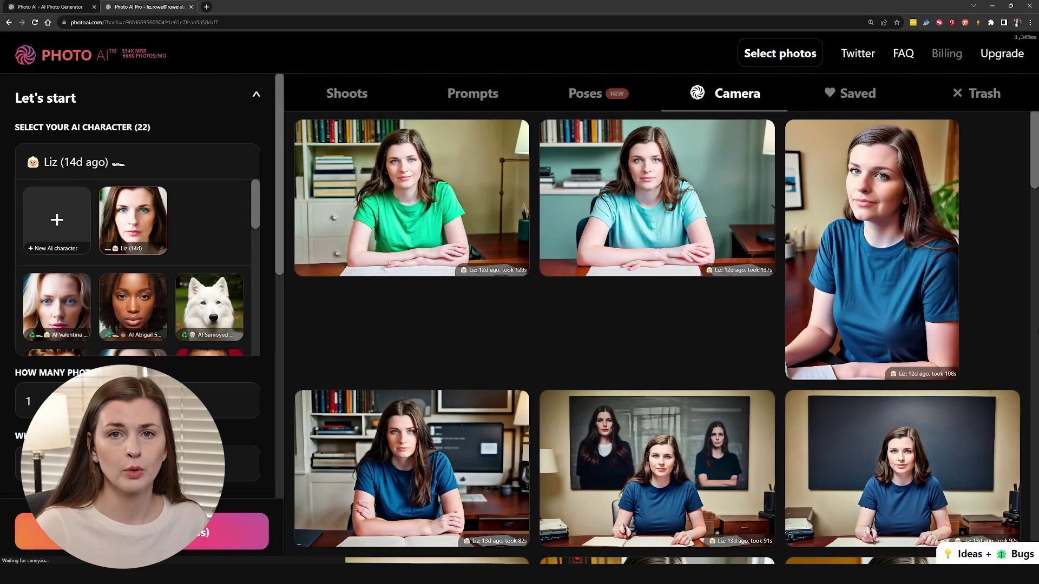
Zoom the page out to 150%, then start a new AI character.
mouse_move(879, 247)
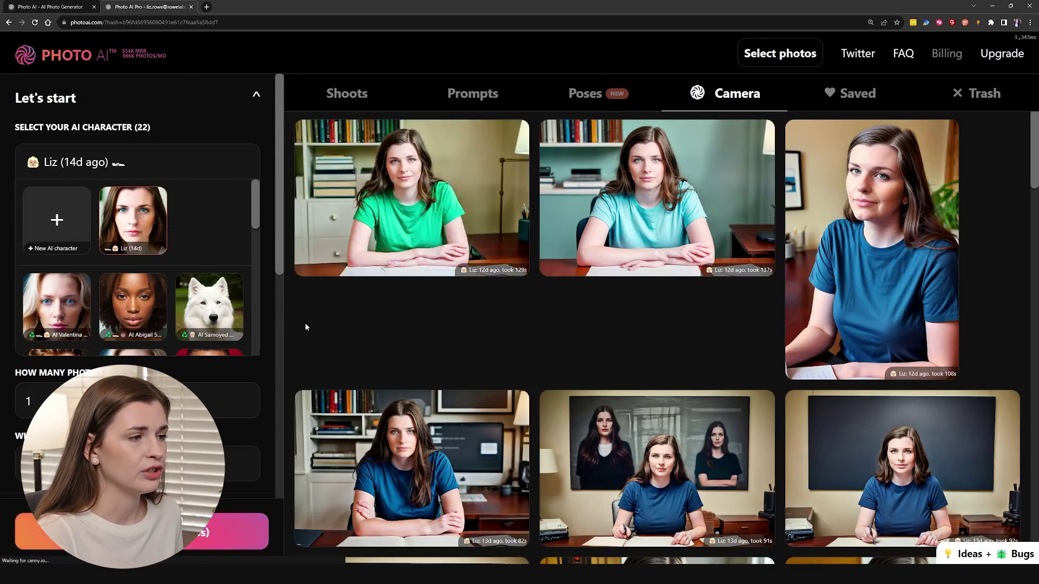
key(ctrl+minus)
scroll(150, 225, down, 3)
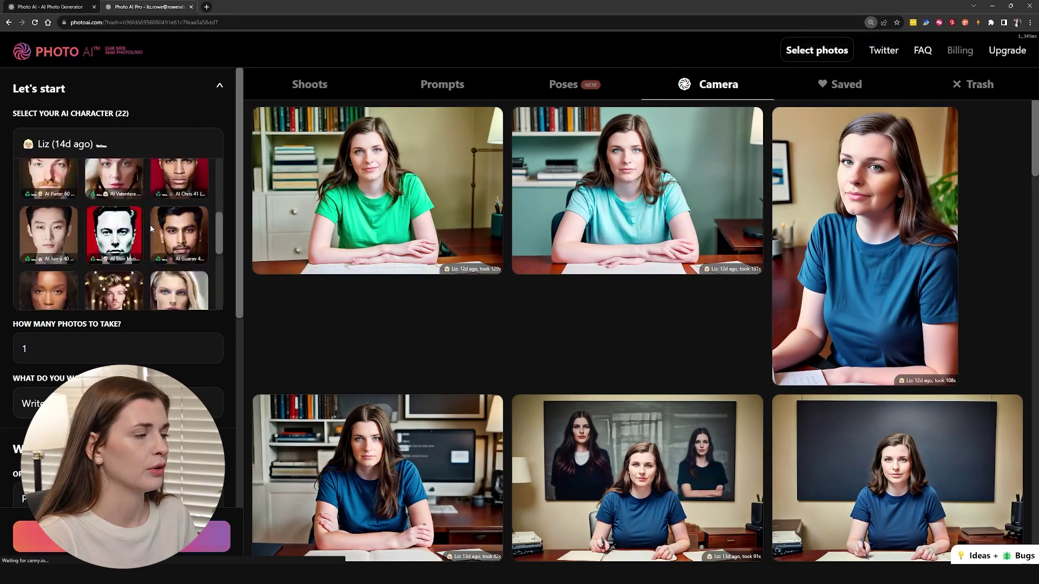
scroll(150, 225, up, 3)
click(40, 190)
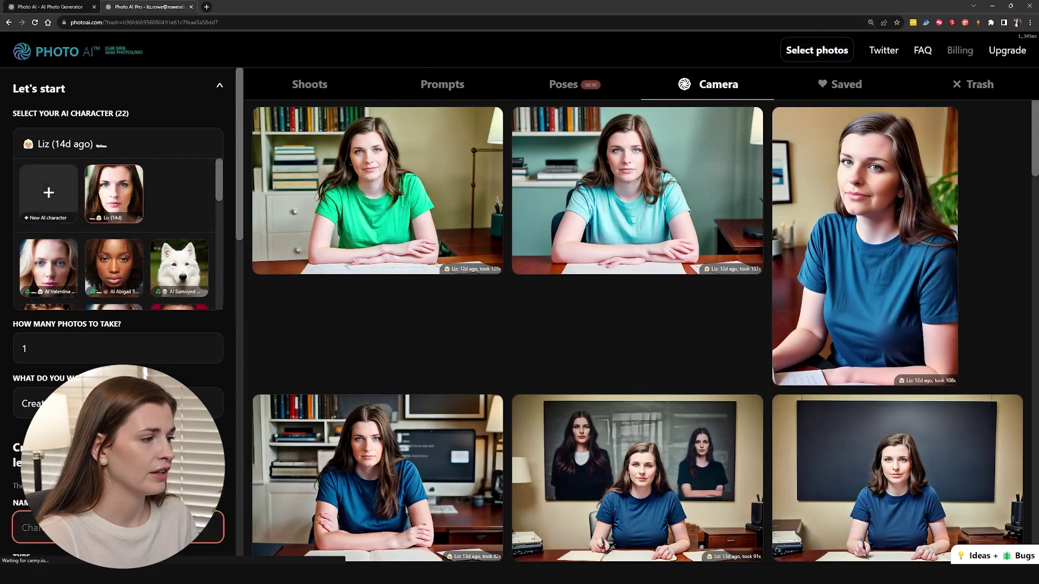
Scroll through the new-character form and its Good/Bad photo examples, then back to the top.
scroll(49, 220, down, 4)
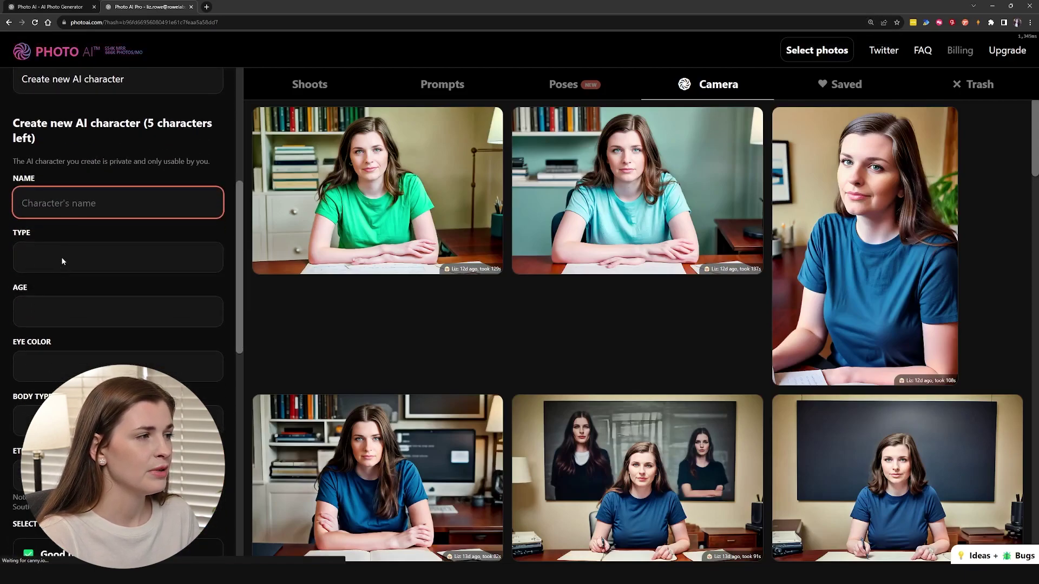
scroll(55, 264, down, 2)
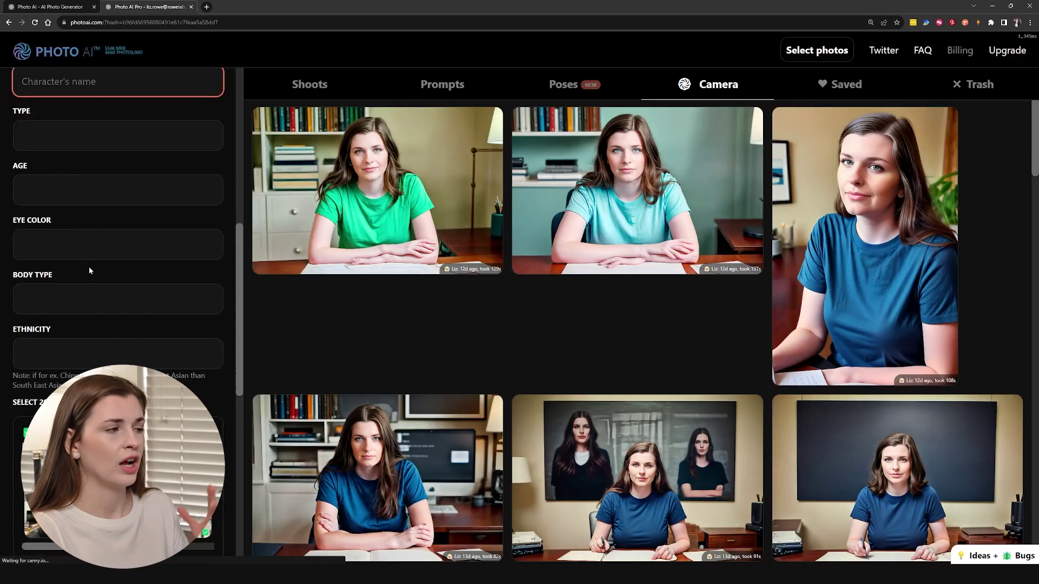
scroll(97, 285, down, 2)
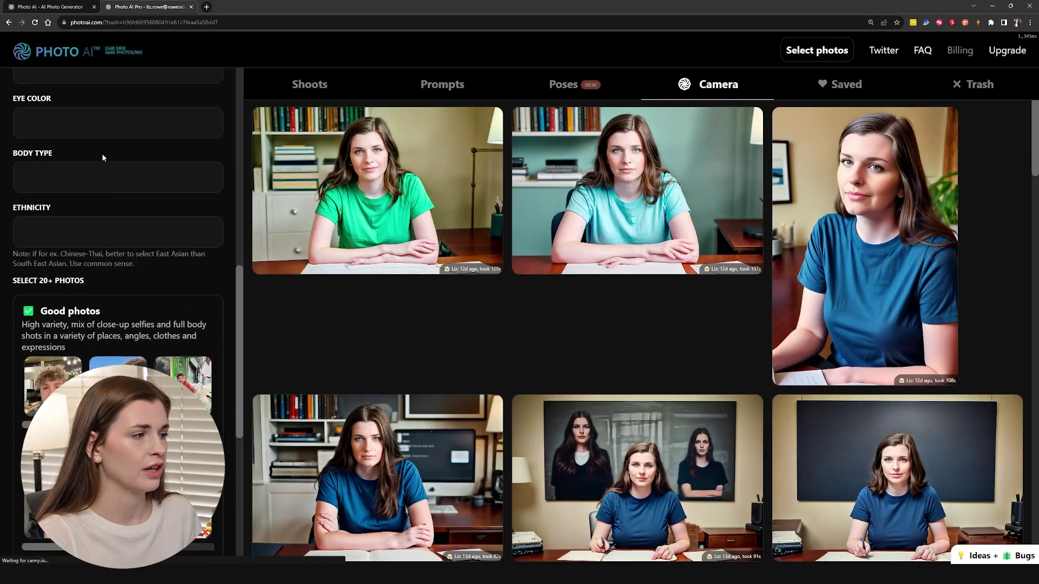
scroll(92, 222, down, 2)
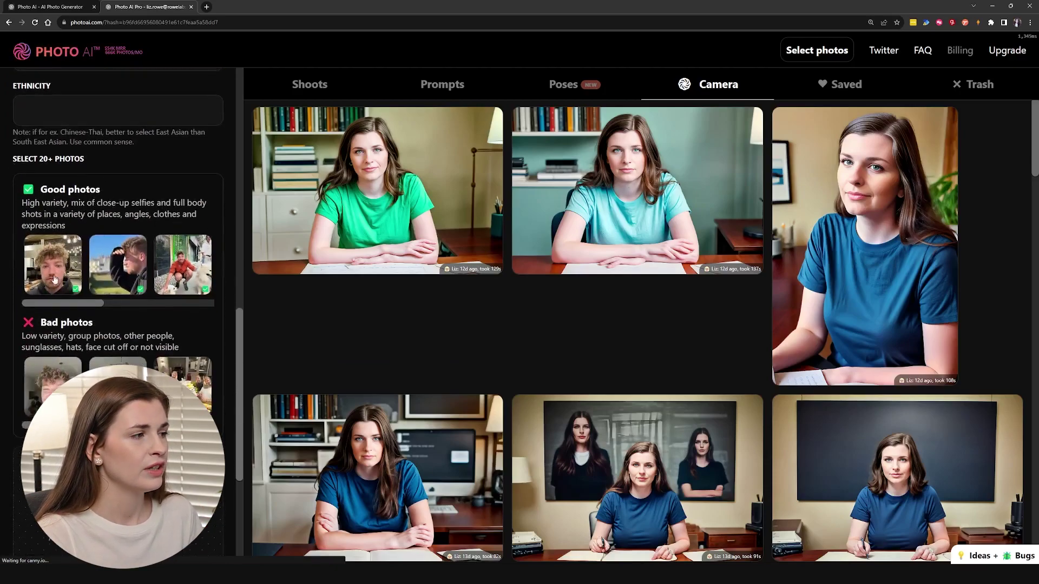
drag(83, 306, 185, 308)
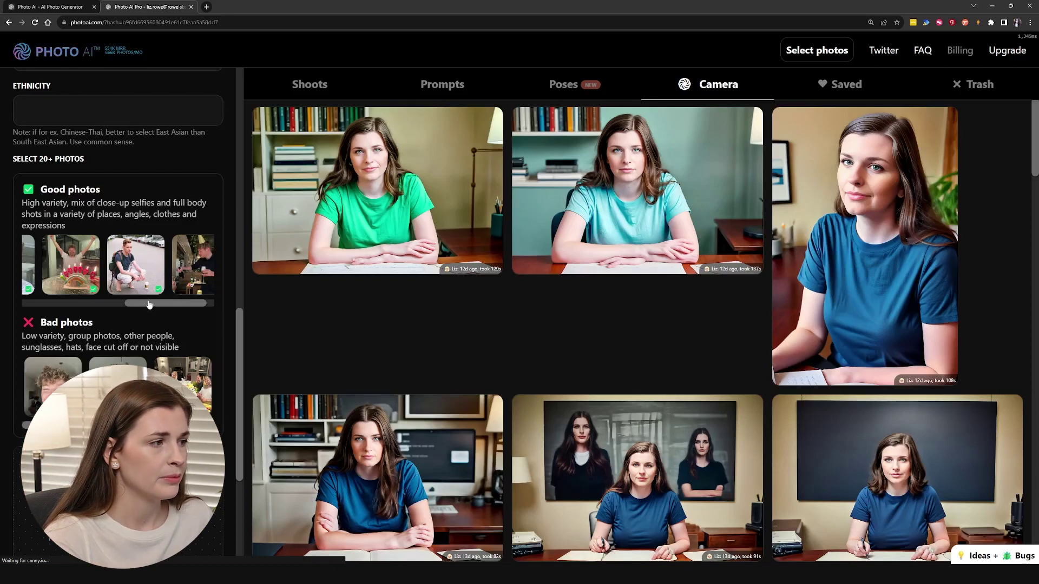
scroll(130, 287, left, 5)
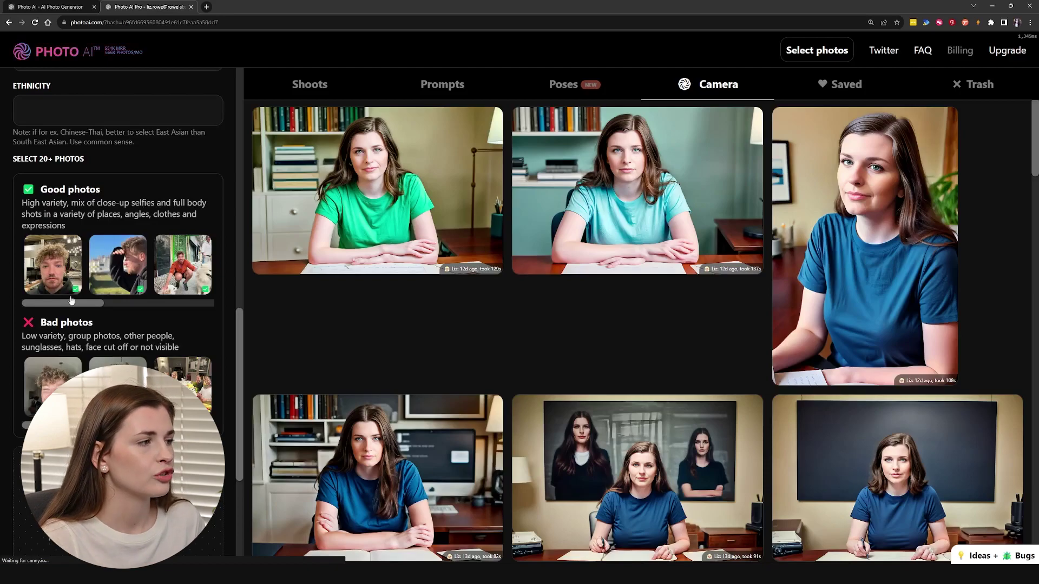
drag(73, 310, 206, 306)
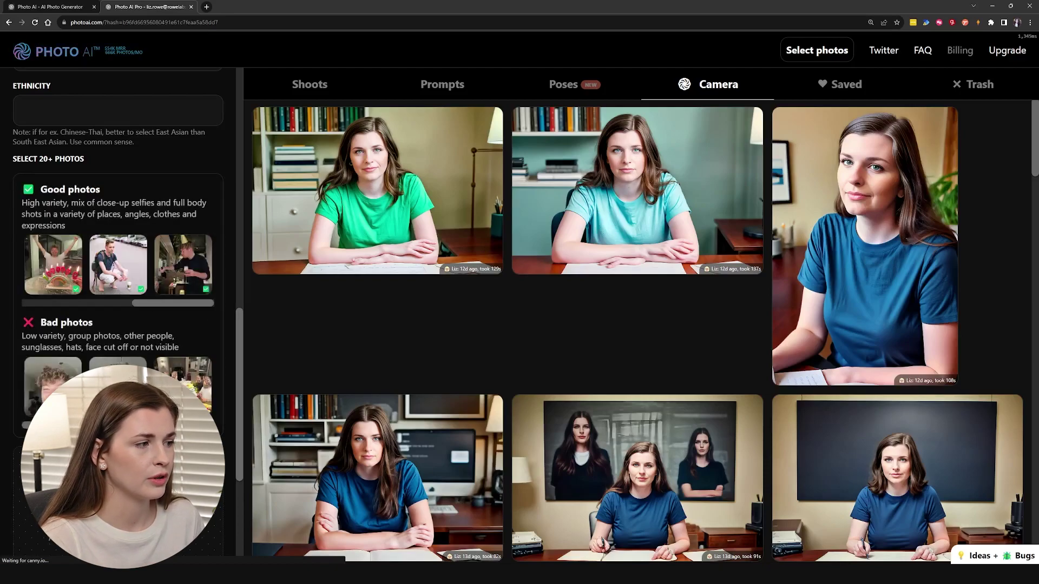
scroll(118, 387, right, 3)
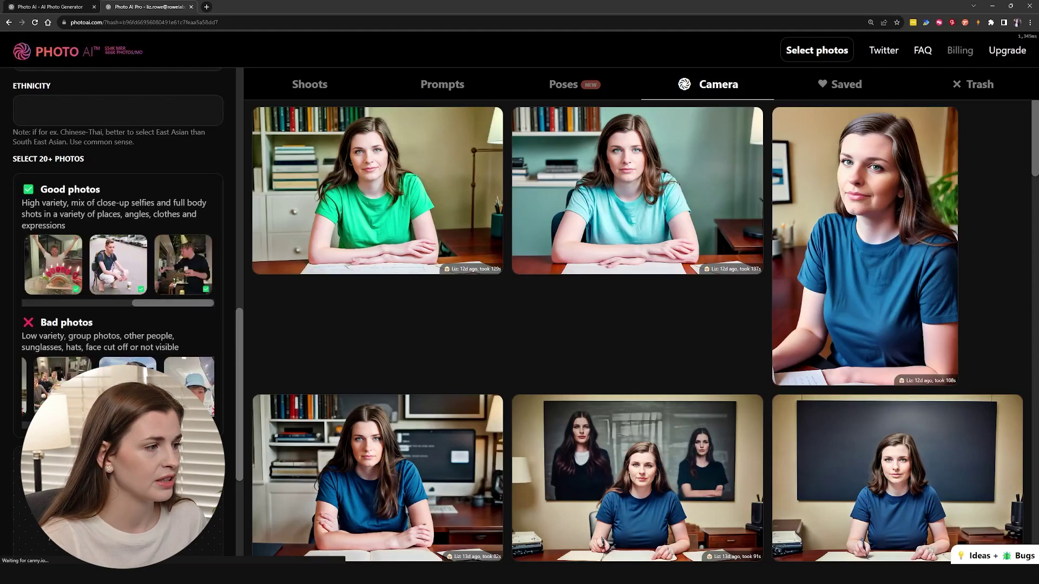
scroll(118, 387, right, 2)
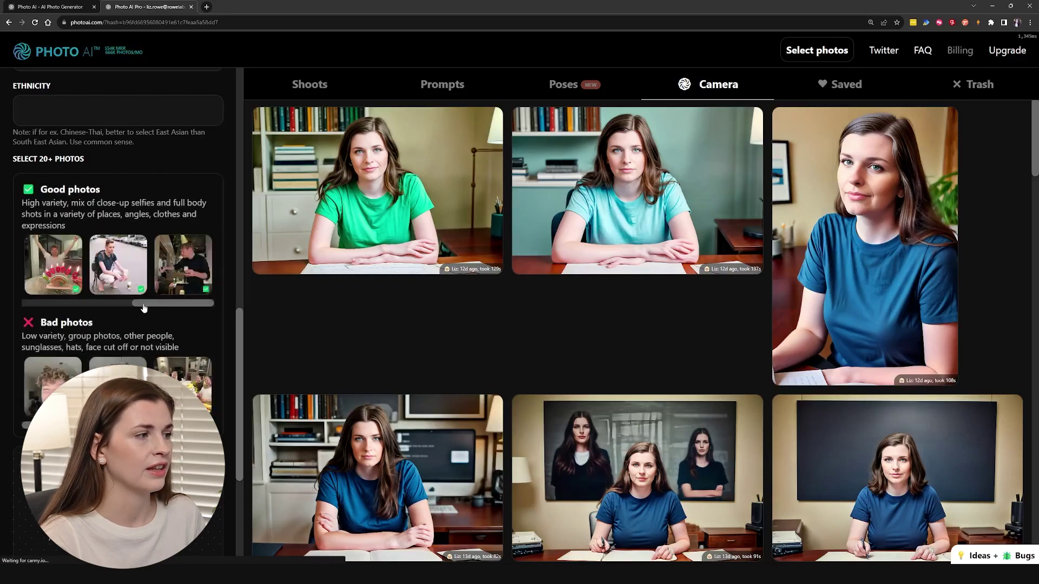
scroll(145, 305, up, 1)
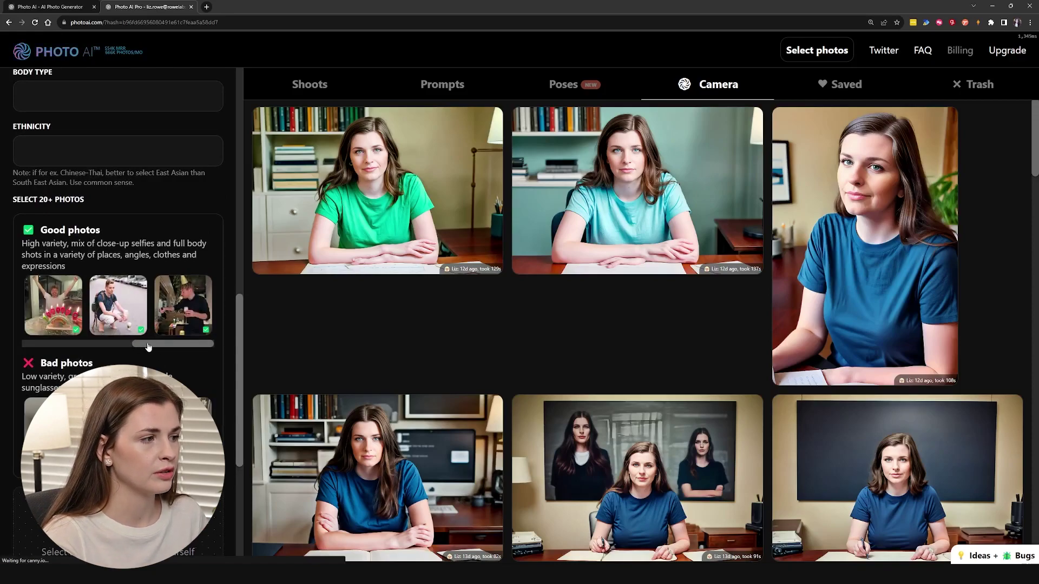
drag(149, 346, 27, 343)
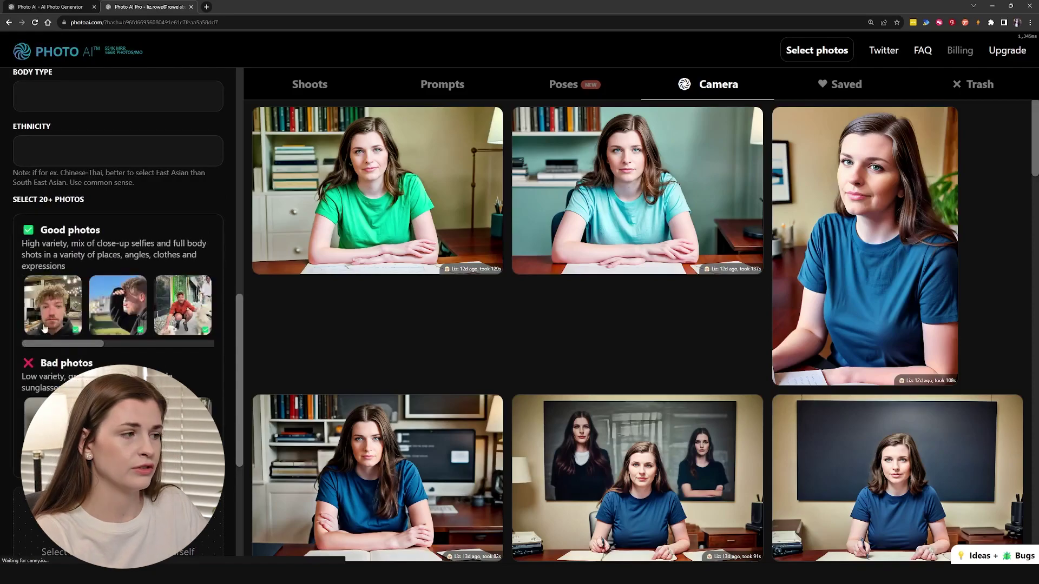
scroll(55, 327, down, 5)
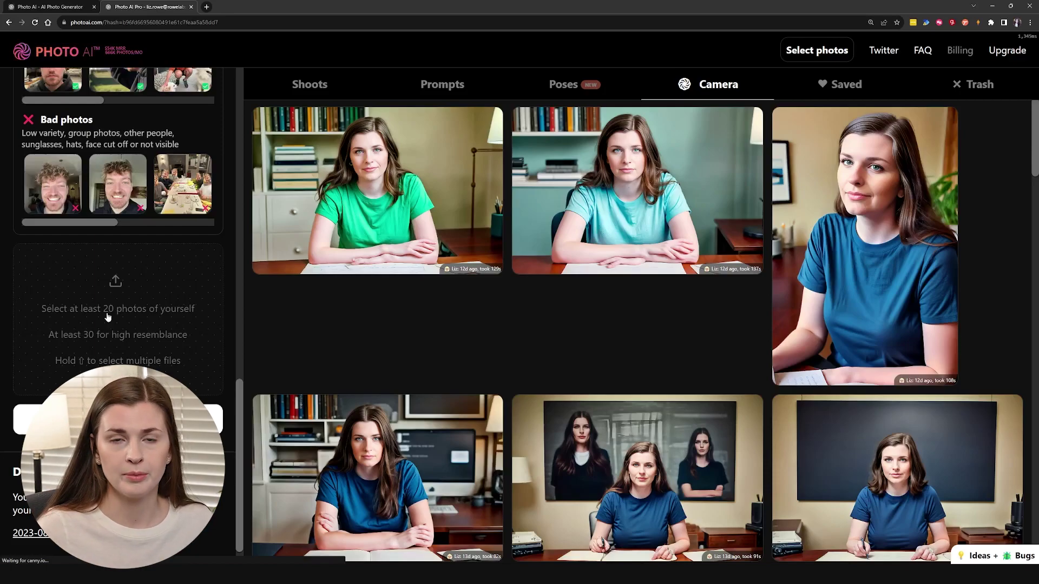
scroll(108, 317, up, 15)
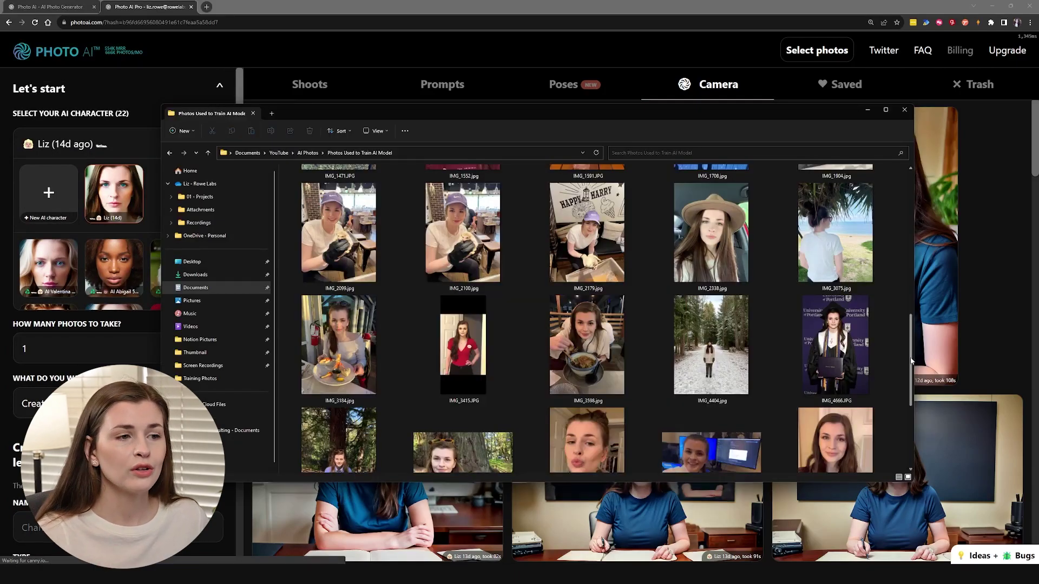
Scroll through the thumbnails in the 'Photos Used to Train AI Model' folder.
drag(910, 361, 916, 267)
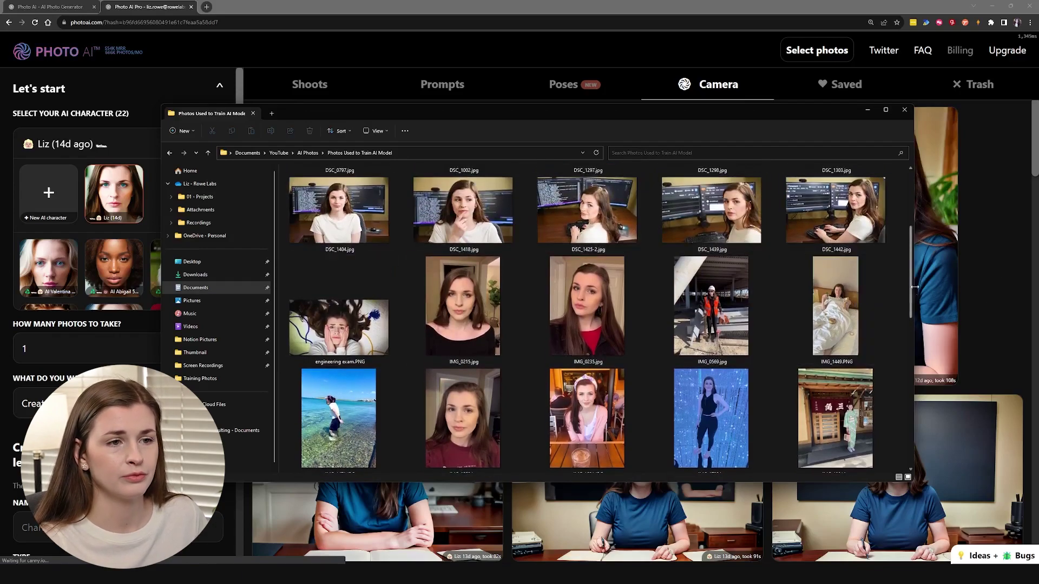
drag(911, 292, 916, 234)
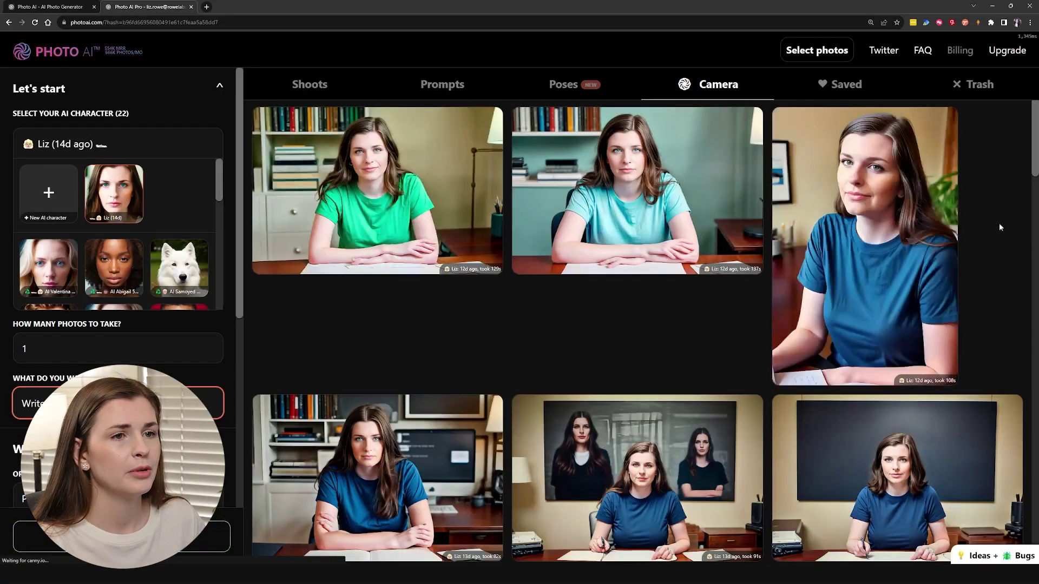
Scroll the Camera gallery to the top, showing the latest desk portraits in coloured T-shirts.
drag(1034, 141, 1035, 511)
scroll(715, 490, up, 7)
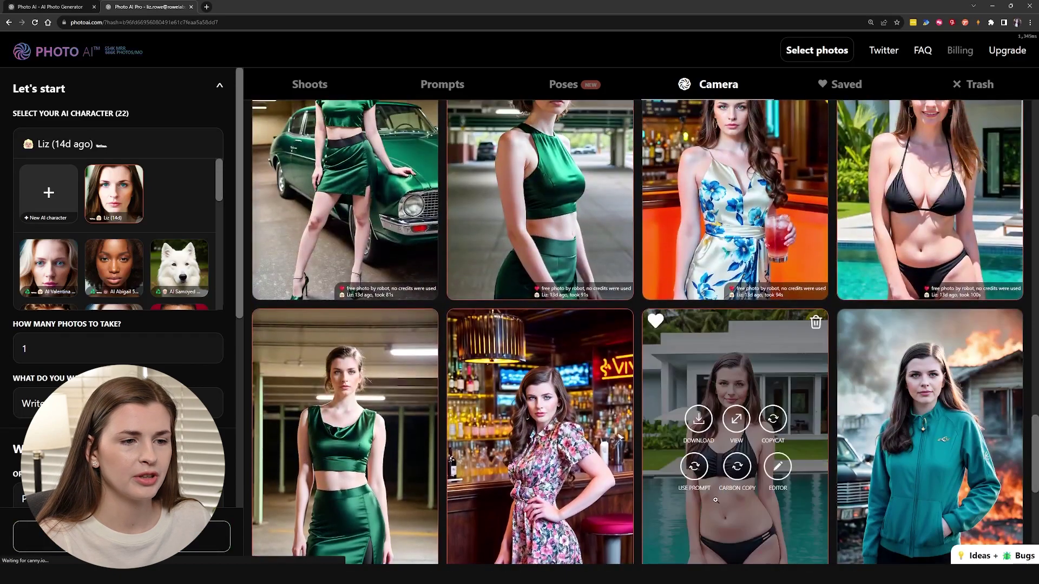
scroll(715, 491, up, 2)
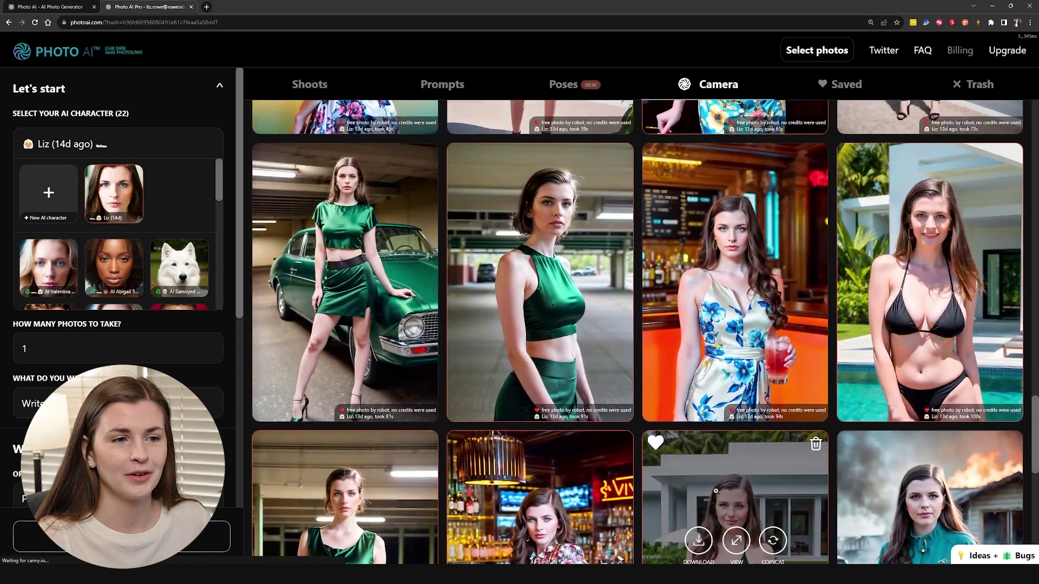
mouse_move(951, 328)
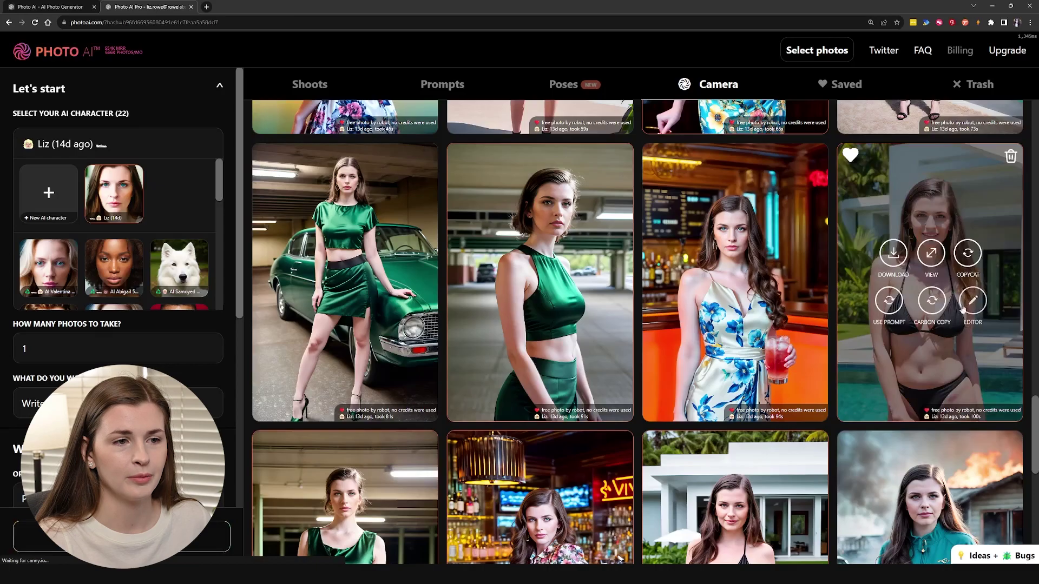
mouse_move(417, 293)
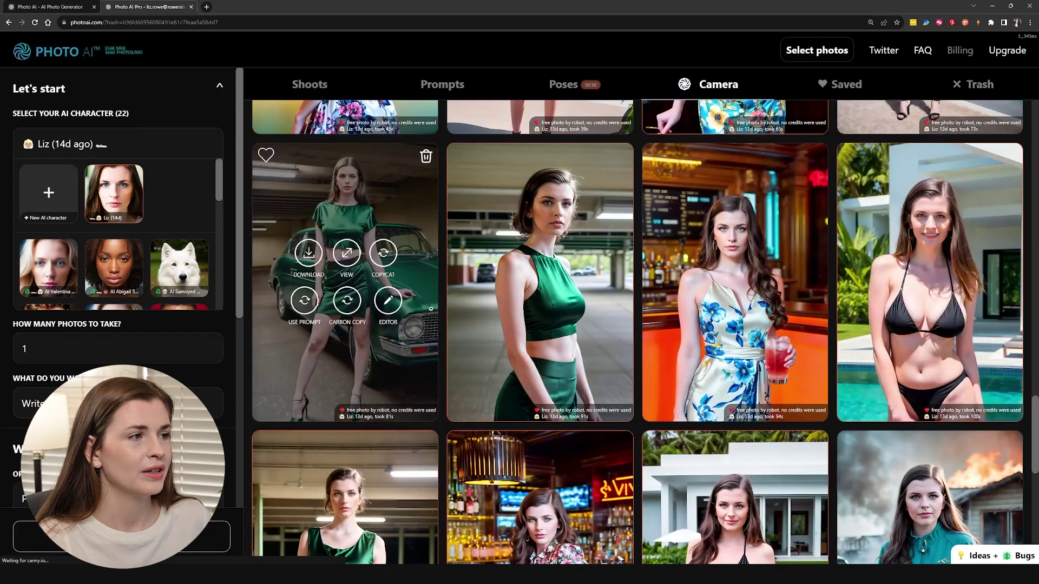
scroll(541, 303, up, 4)
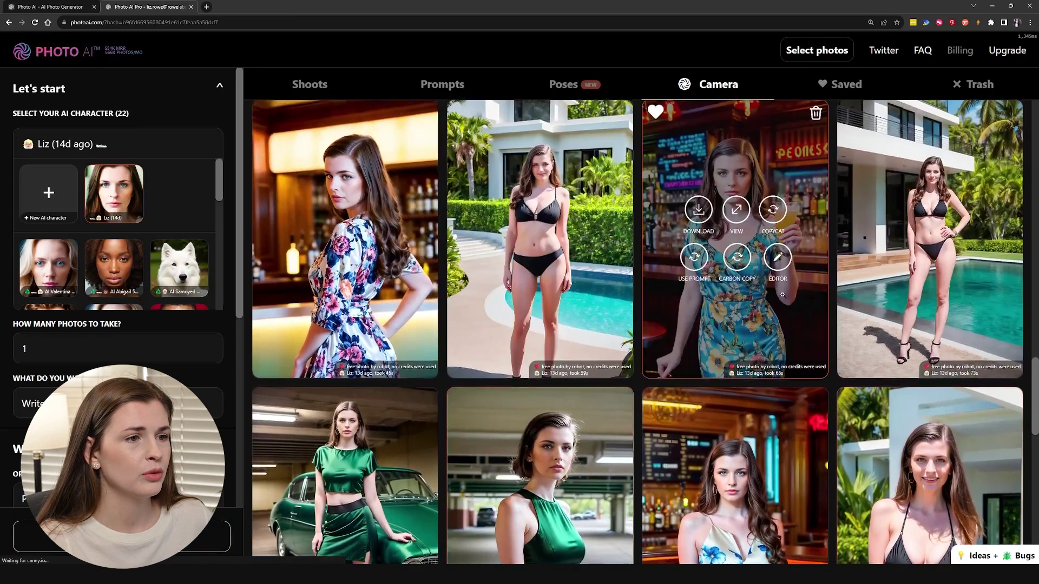
scroll(803, 417, up, 5)
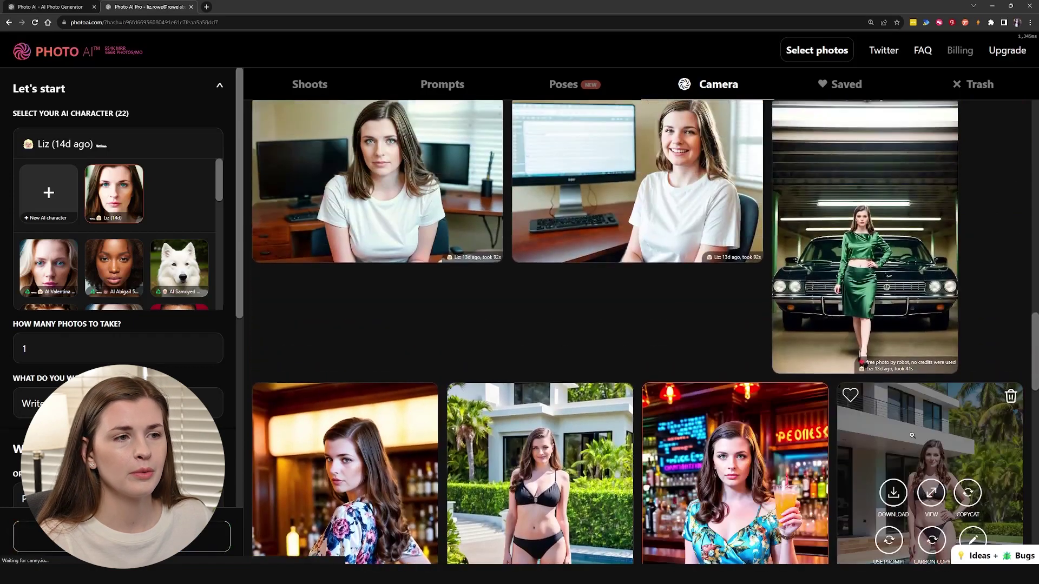
scroll(995, 372, down, 3)
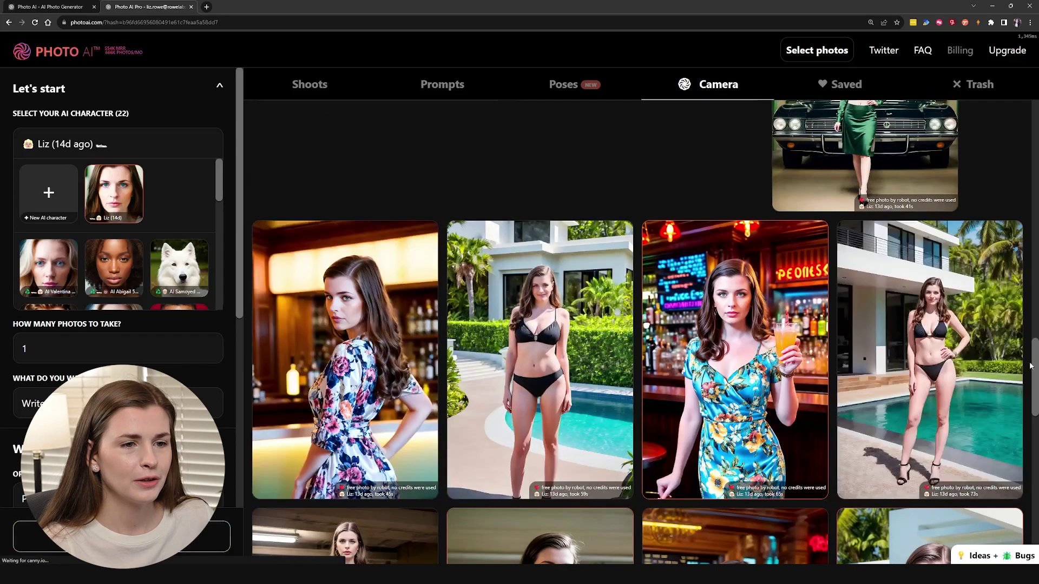
scroll(638, 330, up, 10)
scroll(639, 330, up, 10)
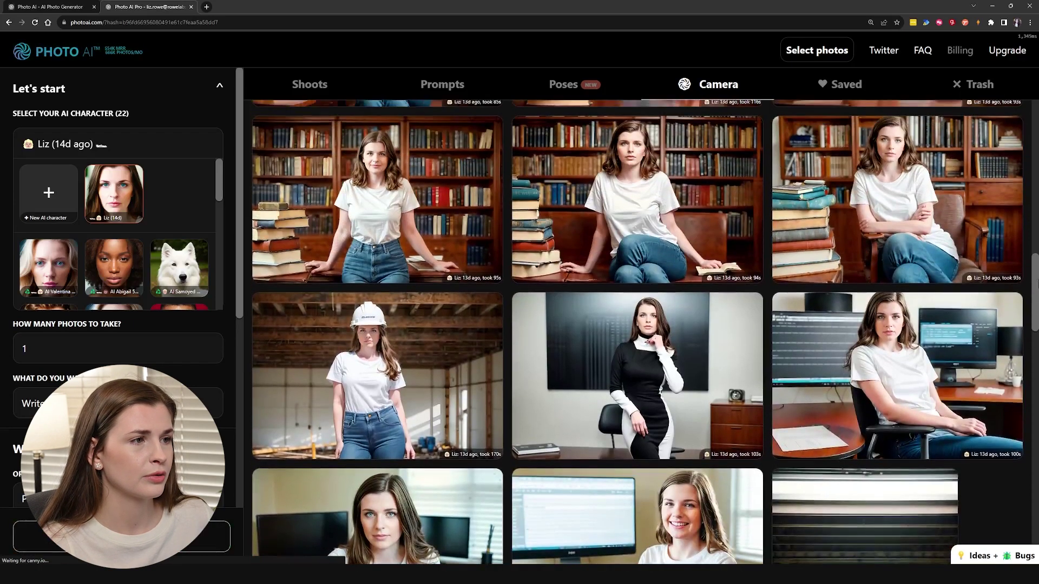
scroll(639, 330, up, 2)
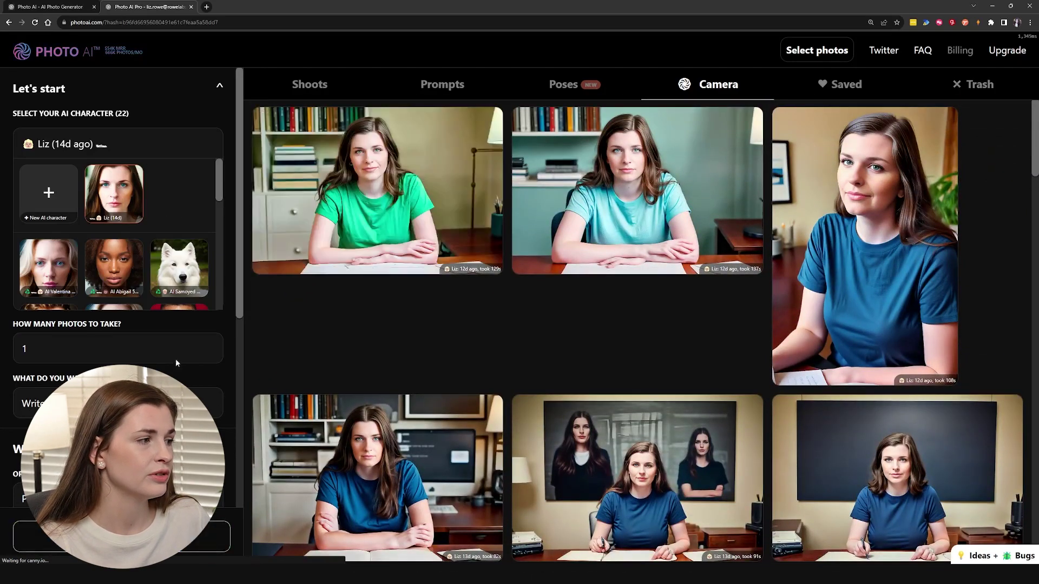
Keep photo count at 1, choose Write prompt, and set Orientation to Landscape.
scroll(67, 353, down, 2)
click(61, 268)
click(60, 273)
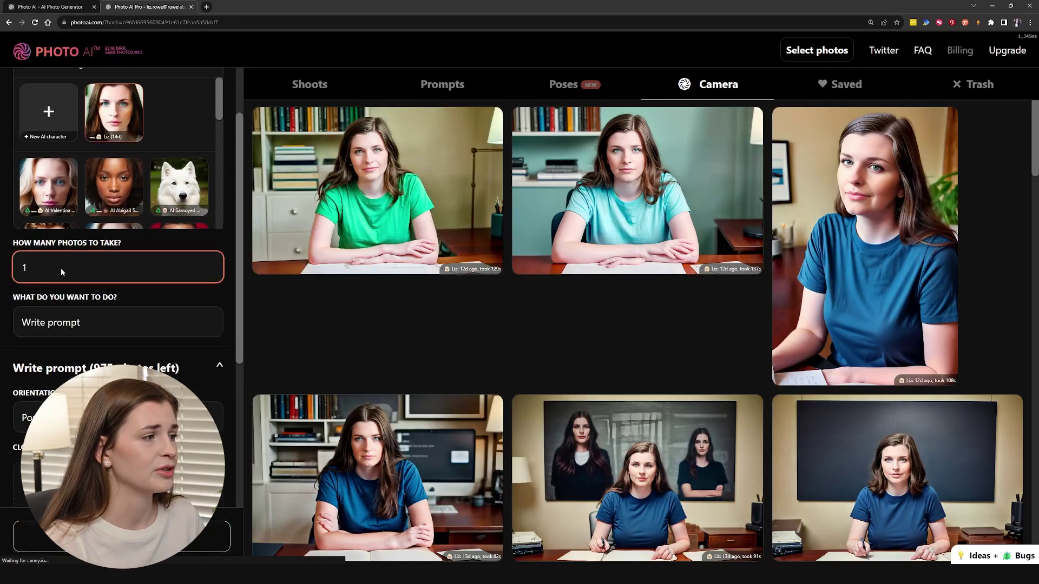
scroll(76, 279, down, 1)
click(86, 285)
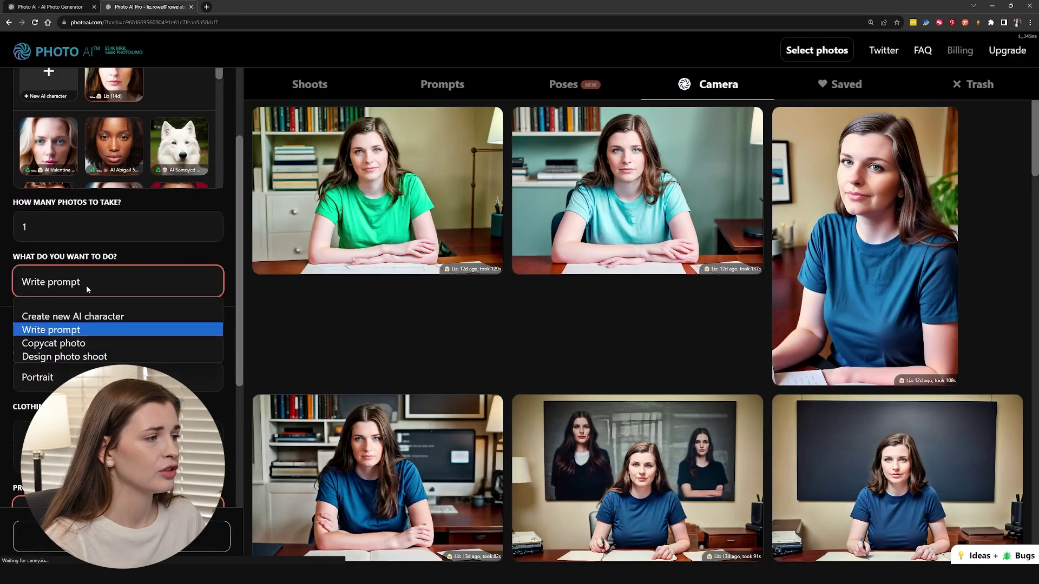
click(42, 337)
scroll(48, 271, down, 3)
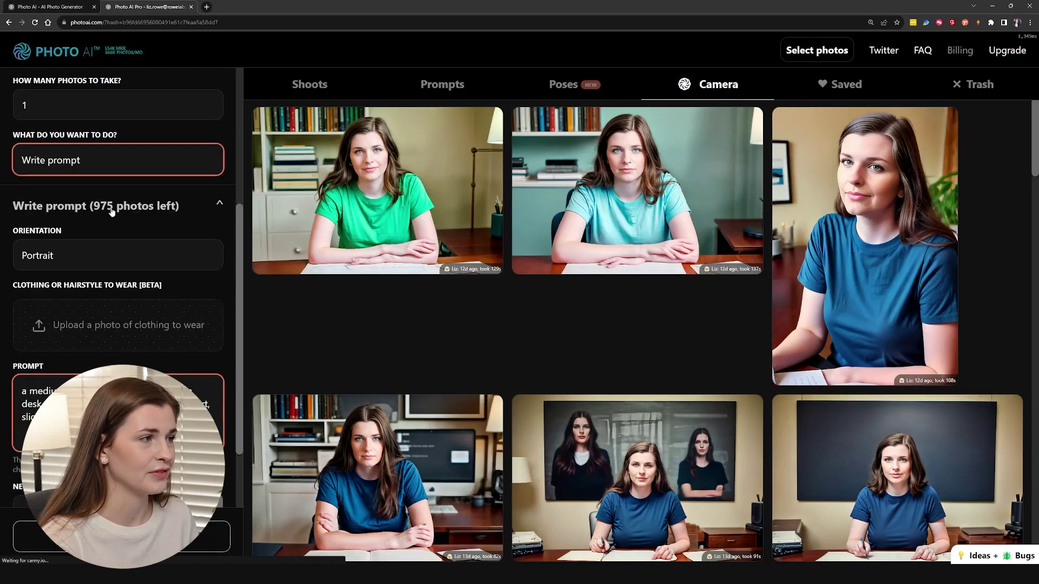
click(63, 254)
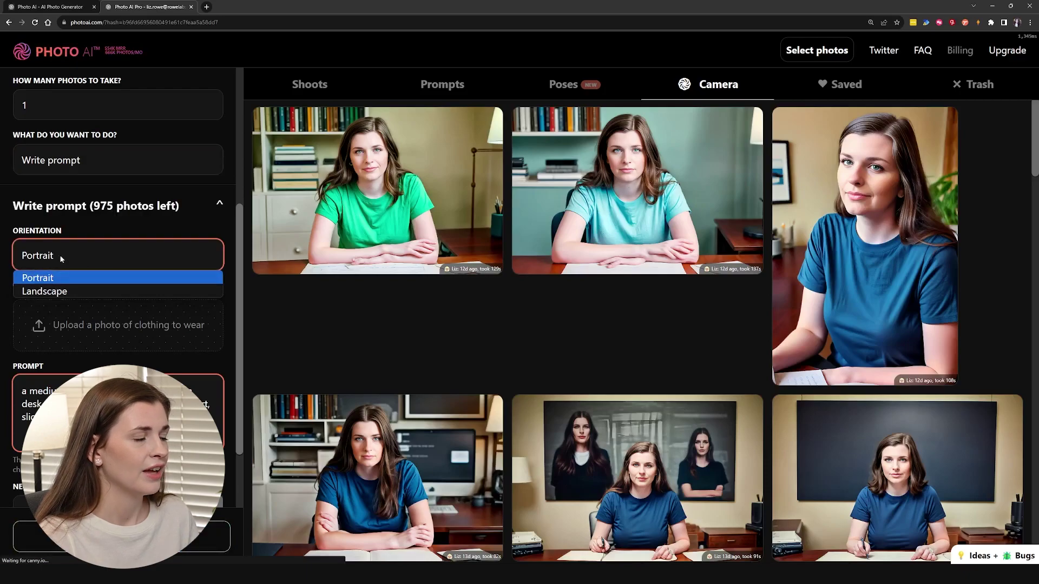
click(54, 291)
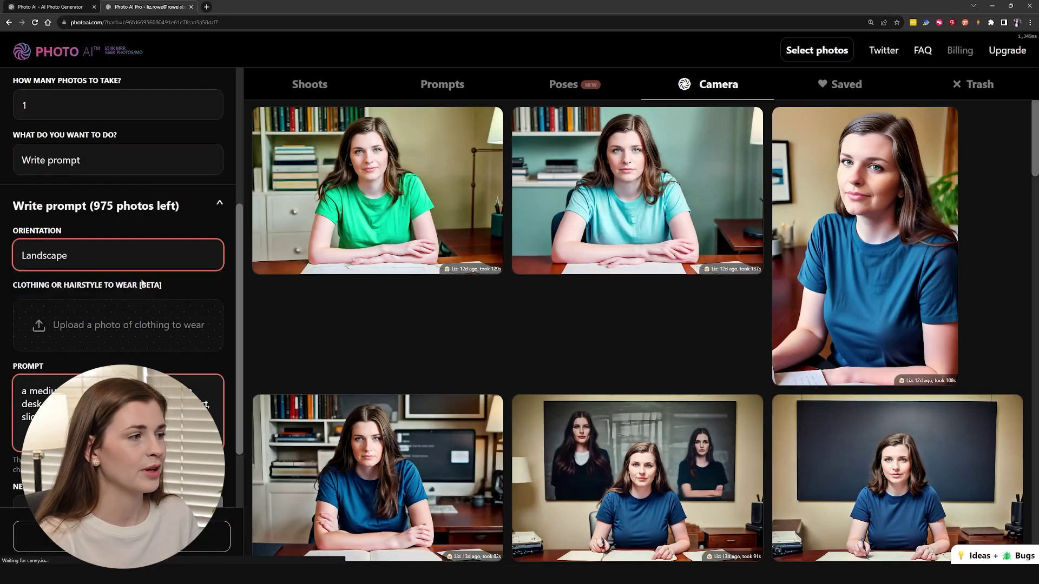
scroll(142, 282, down, 2)
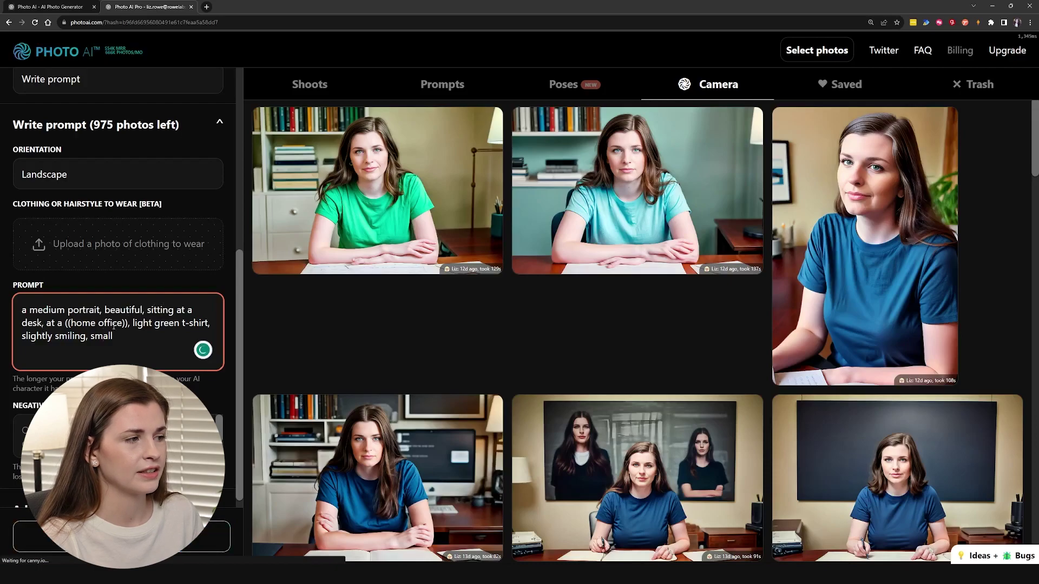
Delete the trailing word 'small' from the prompt.
drag(165, 323, 142, 325)
click(174, 323)
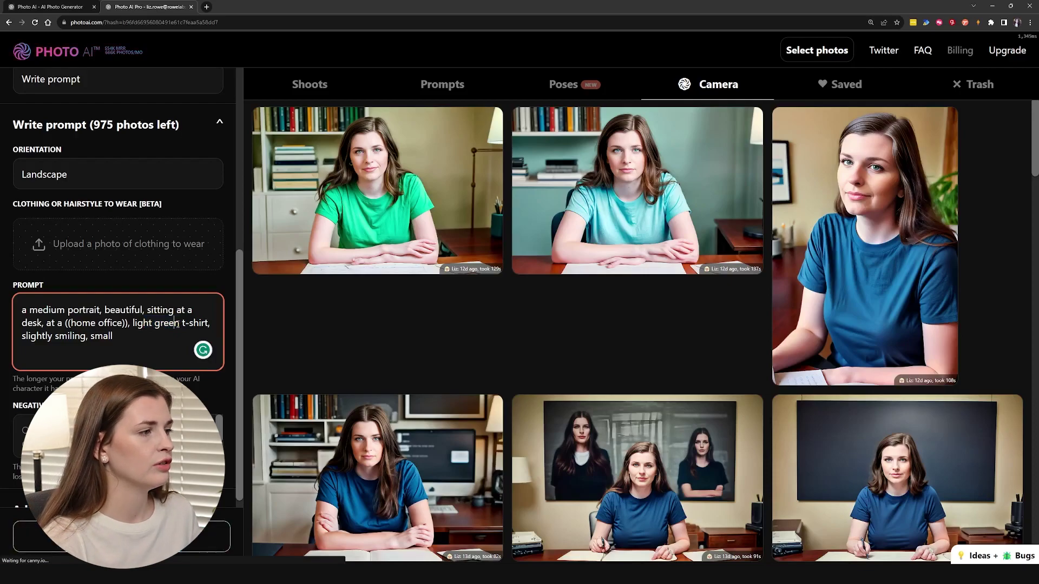
mouse_move(418, 203)
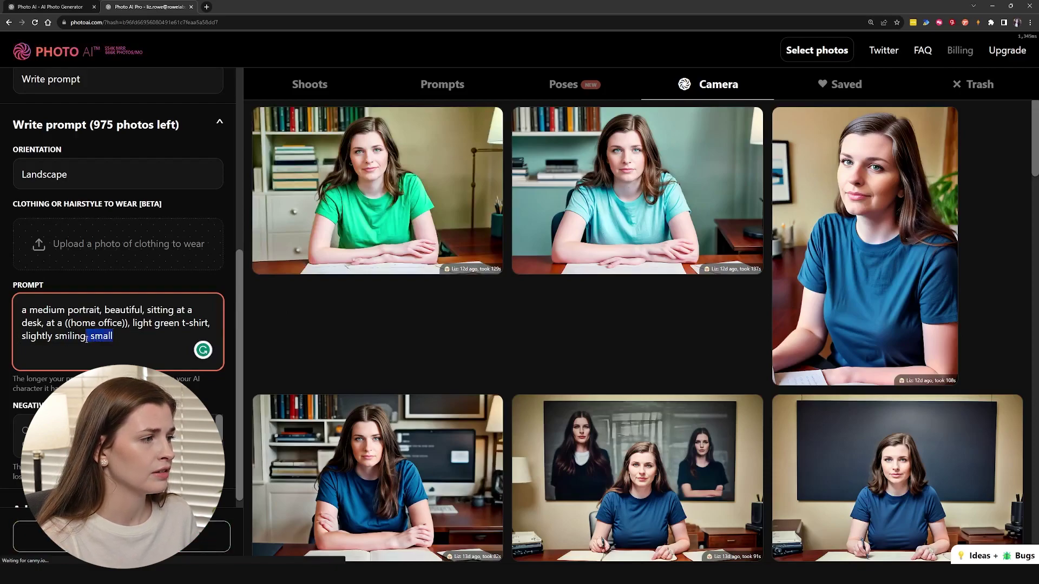
key(BackSpace)
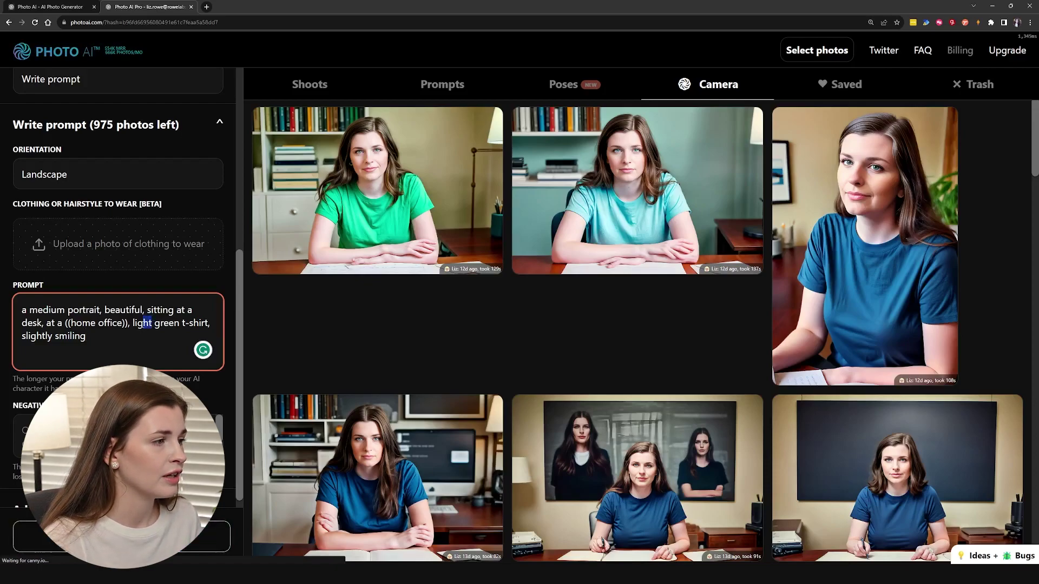
Replace 'green' with 'grey' so the prompt asks for a light grey t-shirt.
drag(172, 325, 178, 325)
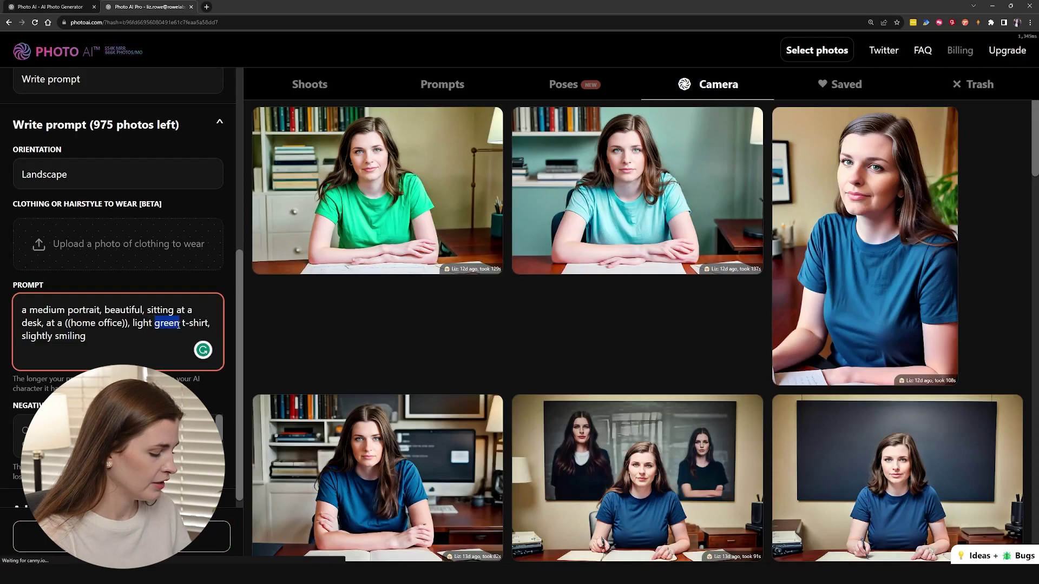
text(grey)
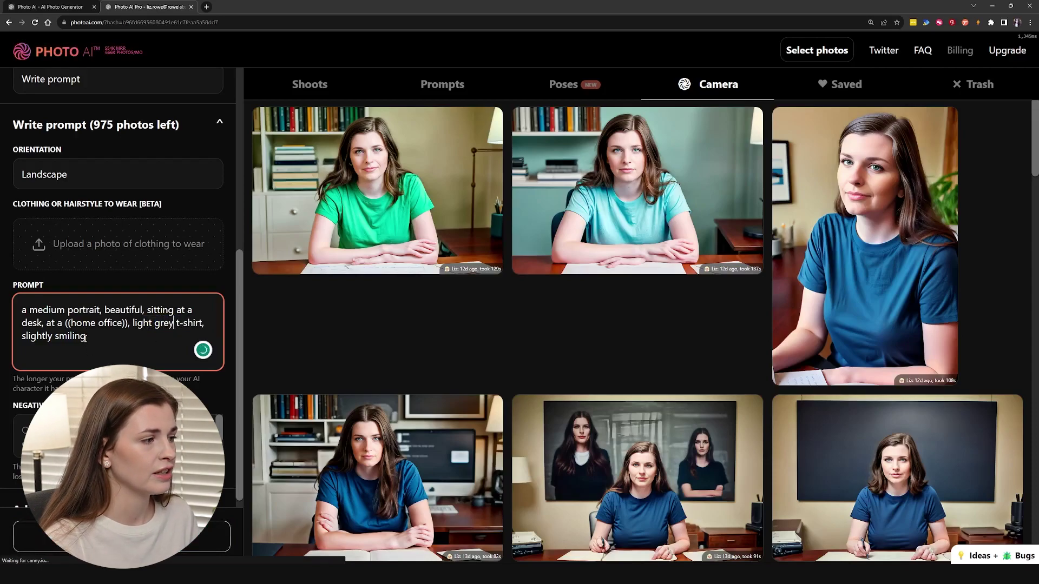
scroll(238, 395, down, 1)
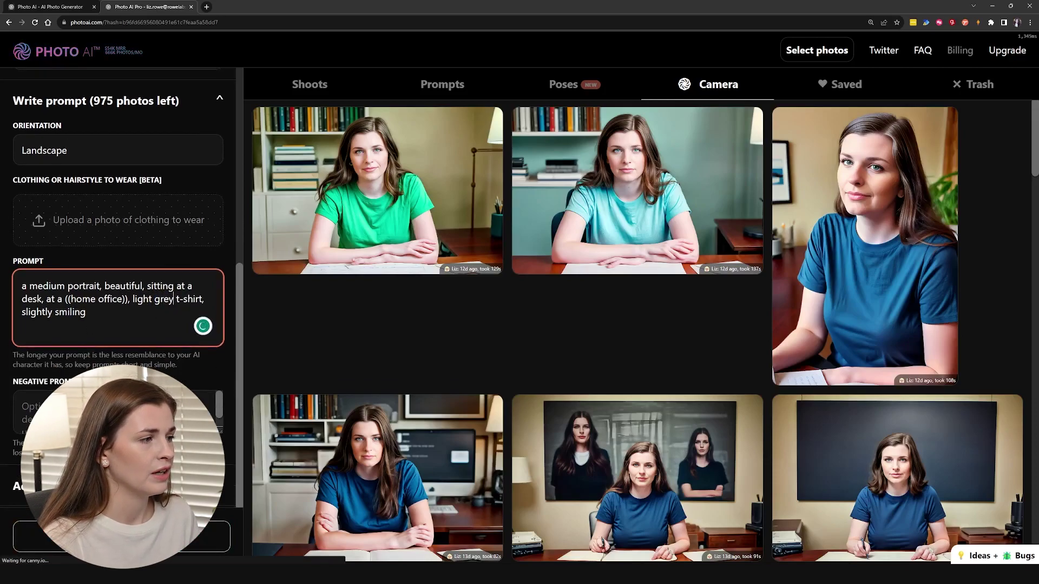
click(23, 406)
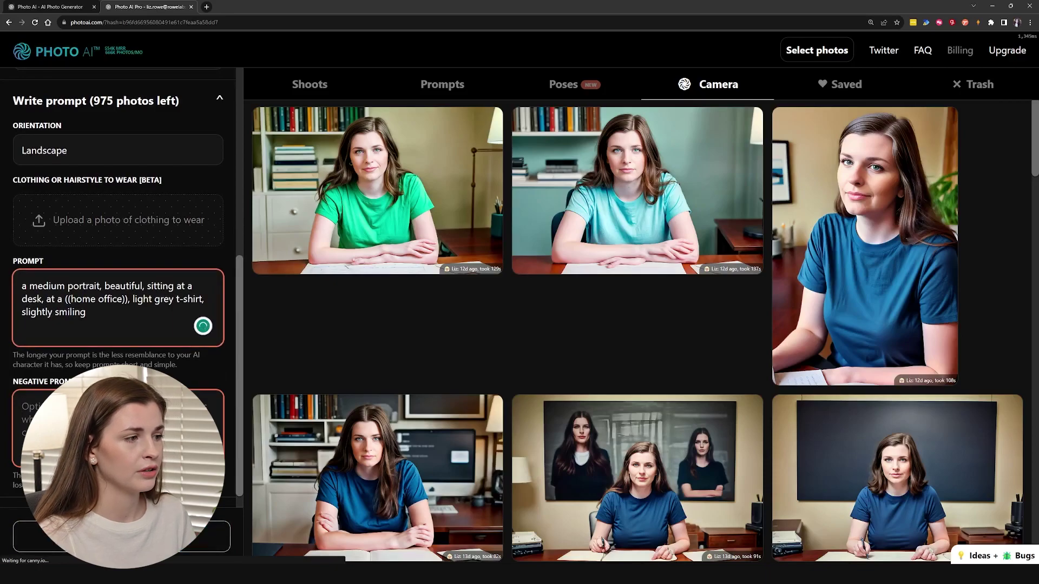
scroll(227, 377, down, 1)
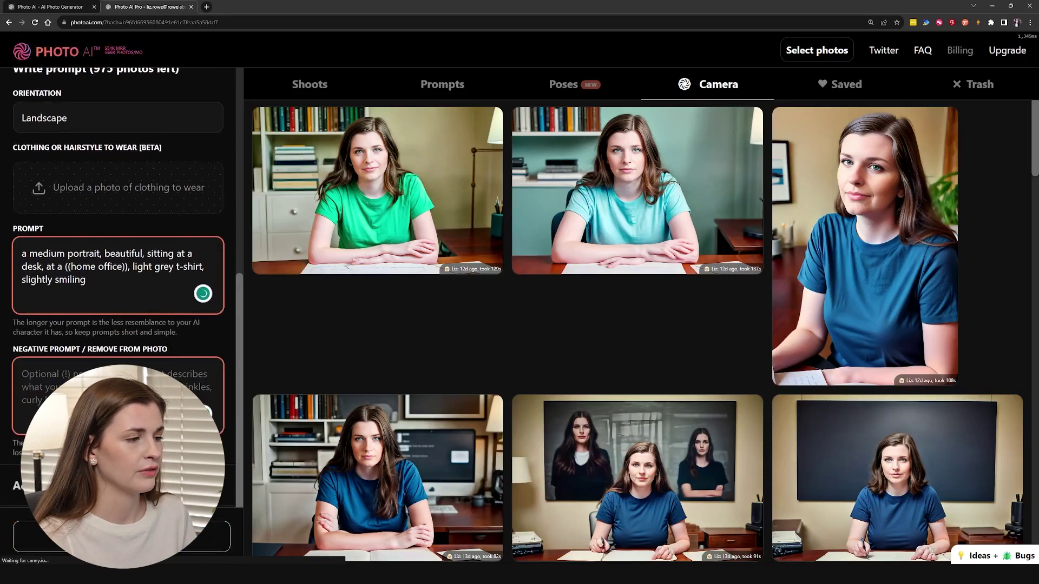
scroll(211, 355, down, 7)
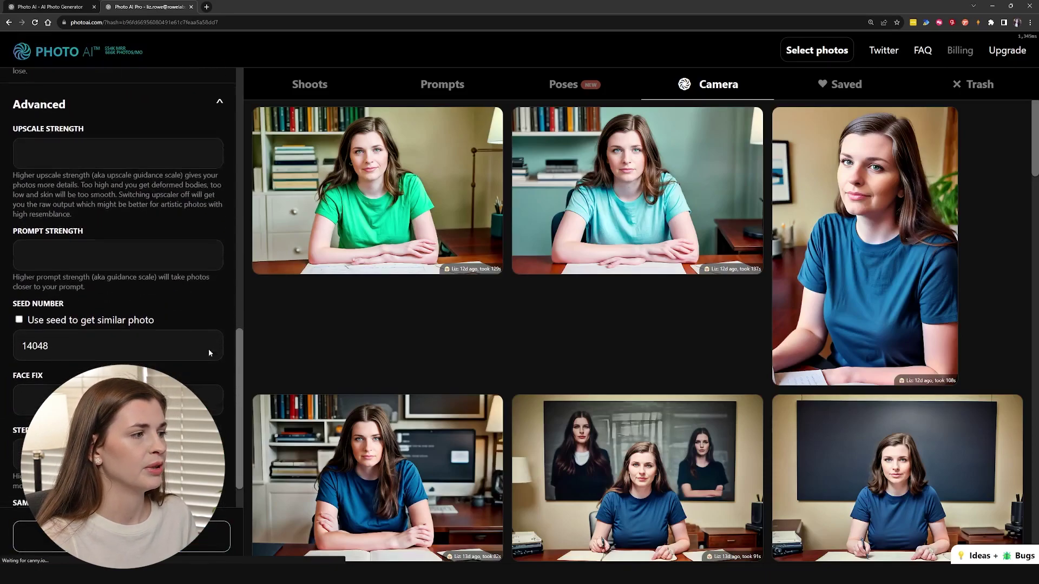
scroll(211, 355, down, 2)
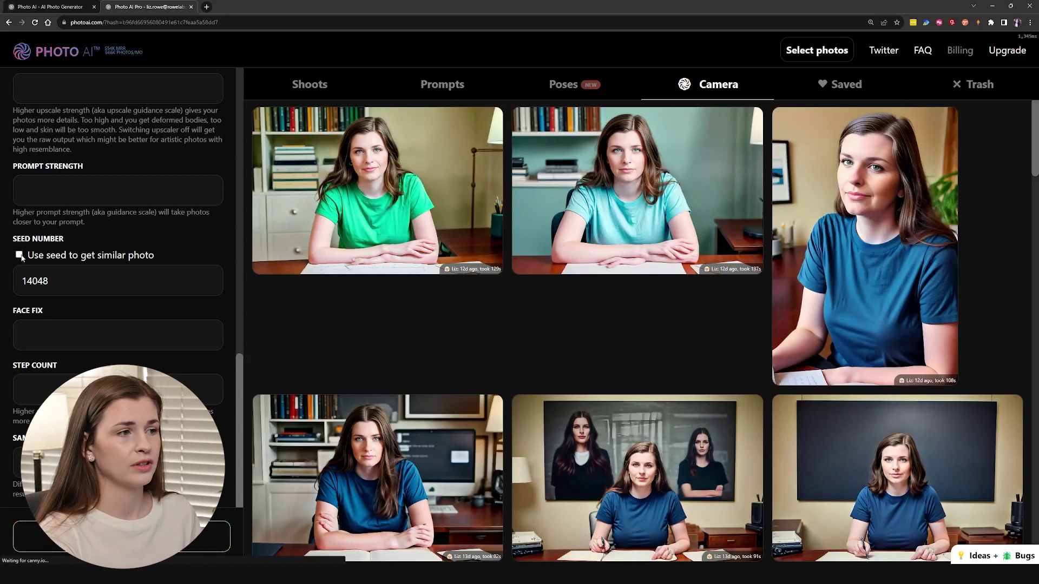
mouse_move(347, 217)
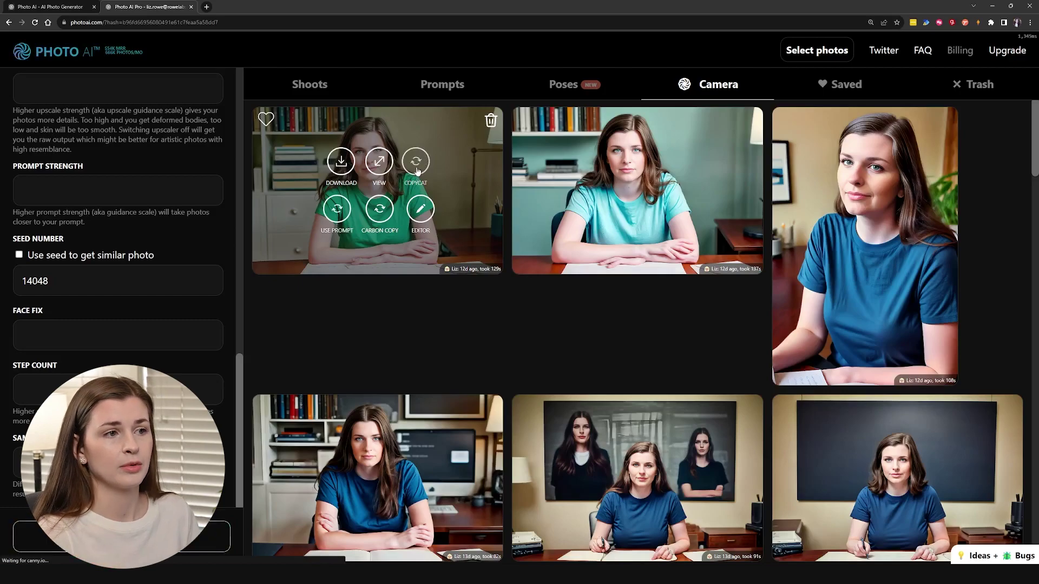
mouse_move(806, 180)
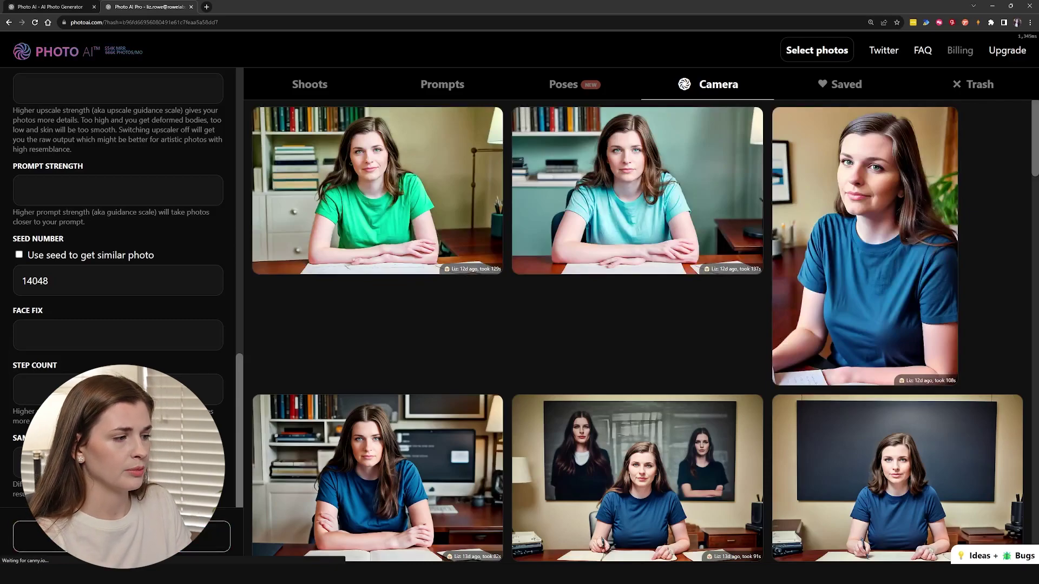
click(122, 536)
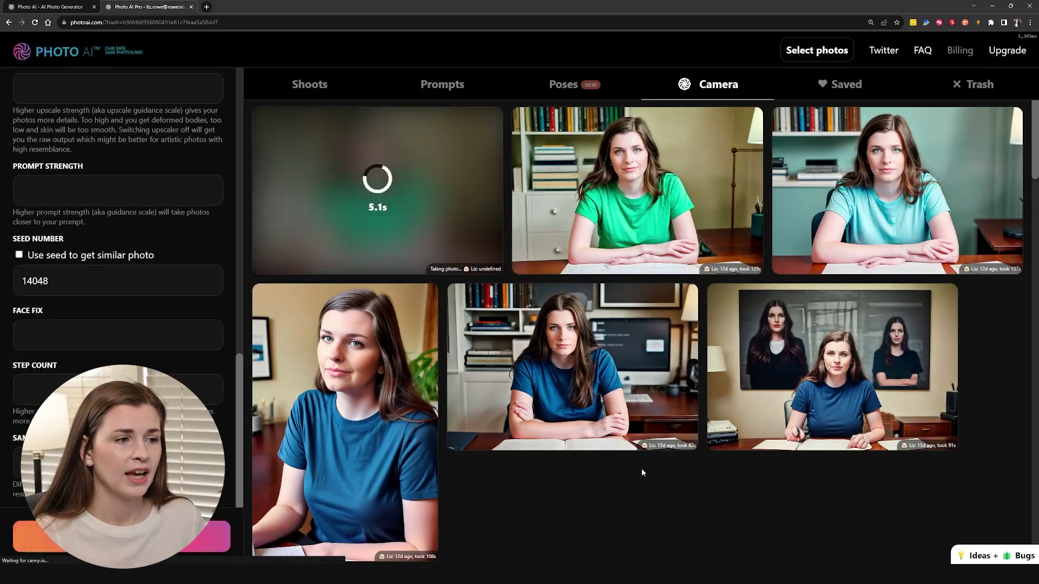
Scroll down through older generated portraits, then back up to the new desk portrait.
scroll(174, 329, up, 3)
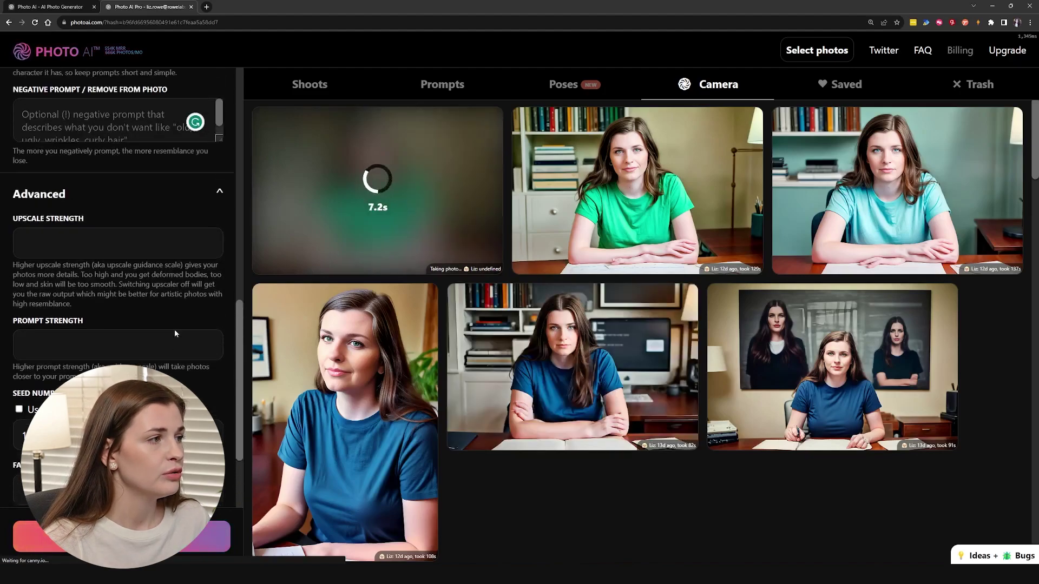
scroll(175, 334, up, 5)
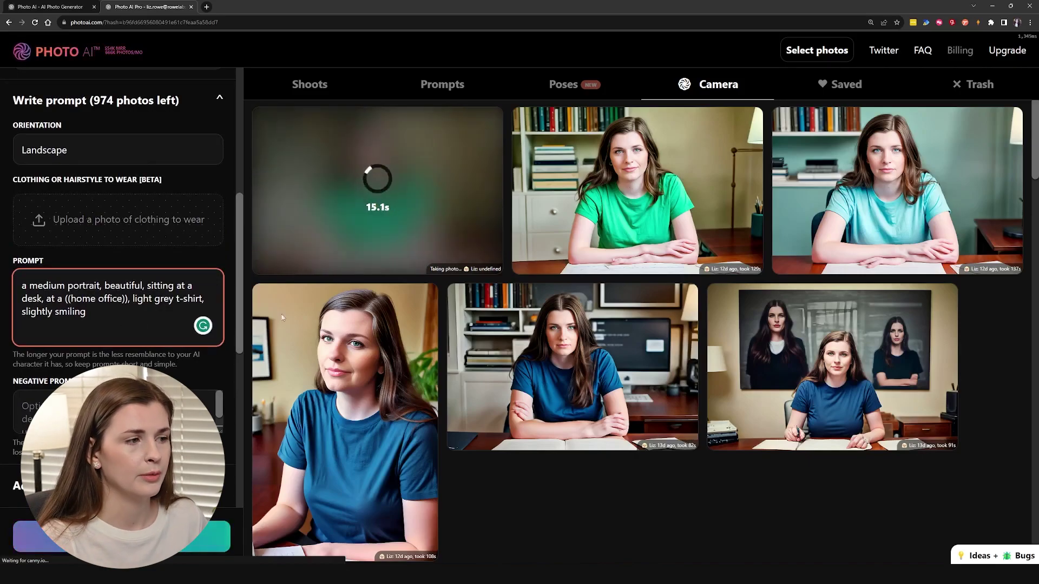
scroll(1011, 375, down, 1)
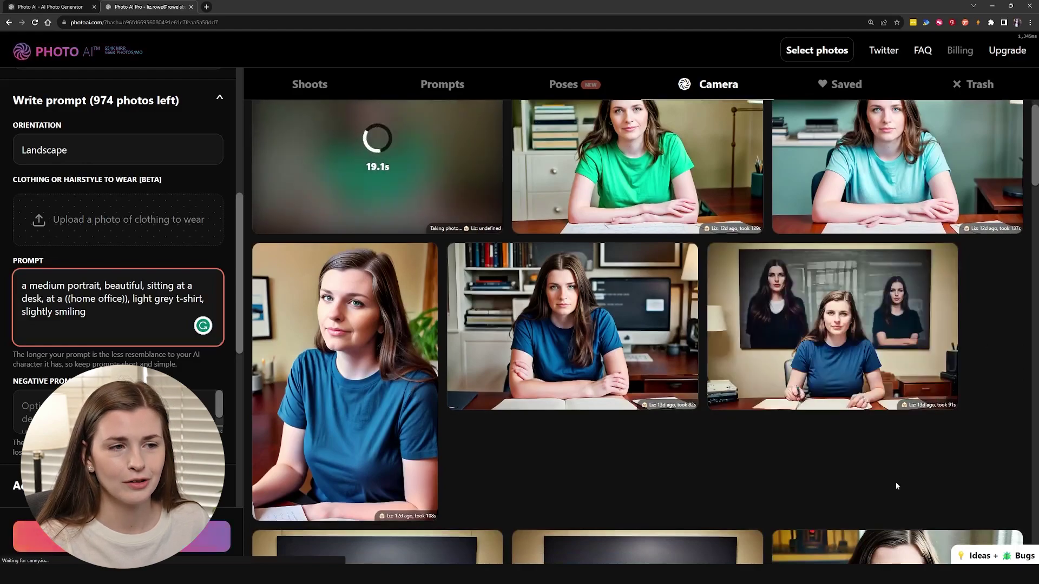
scroll(965, 457, down, 3)
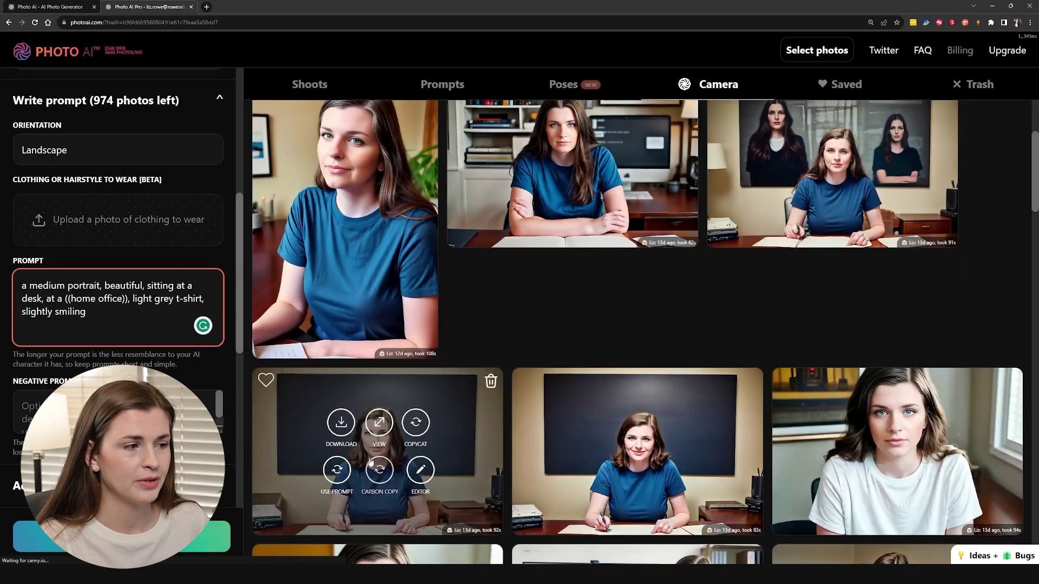
scroll(1000, 275, up, 2)
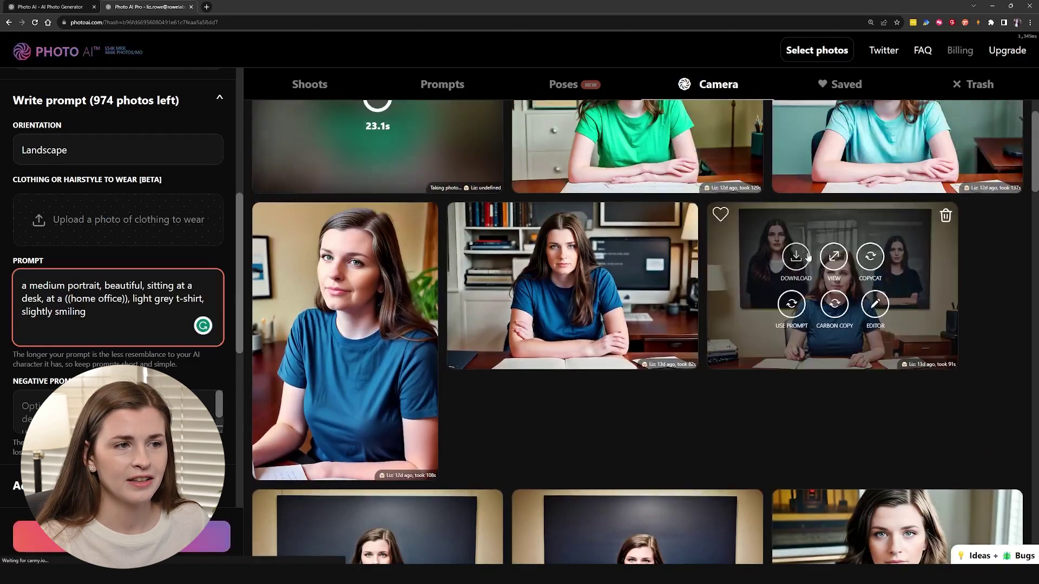
scroll(1021, 339, down, 3)
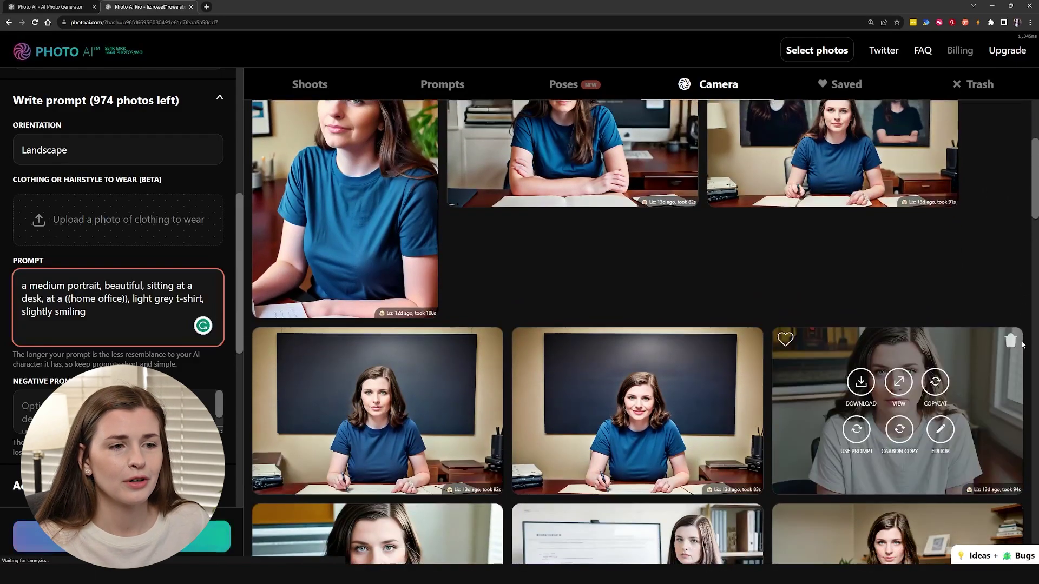
scroll(1016, 235, down, 2)
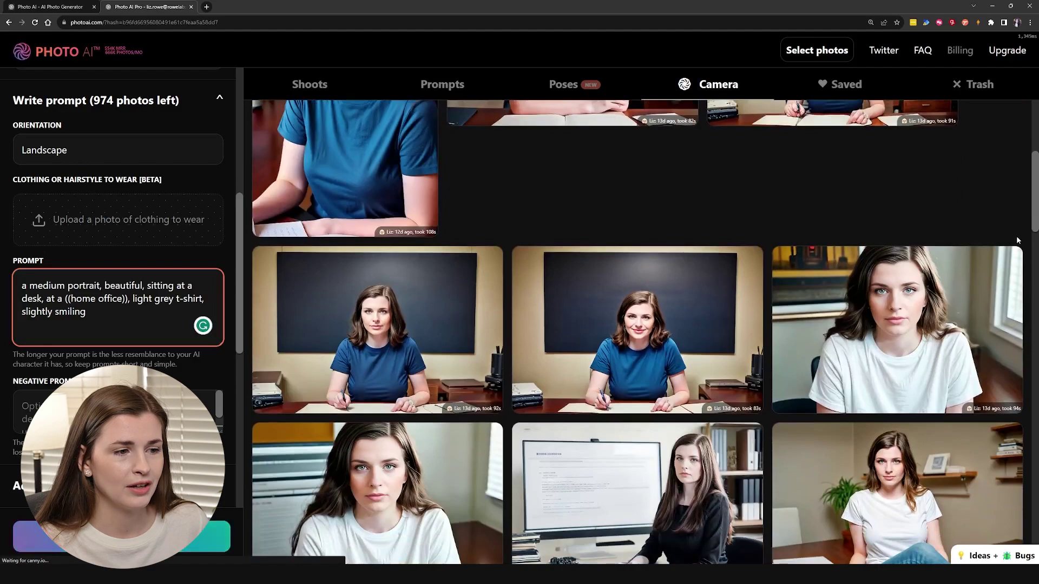
scroll(1021, 244, down, 12)
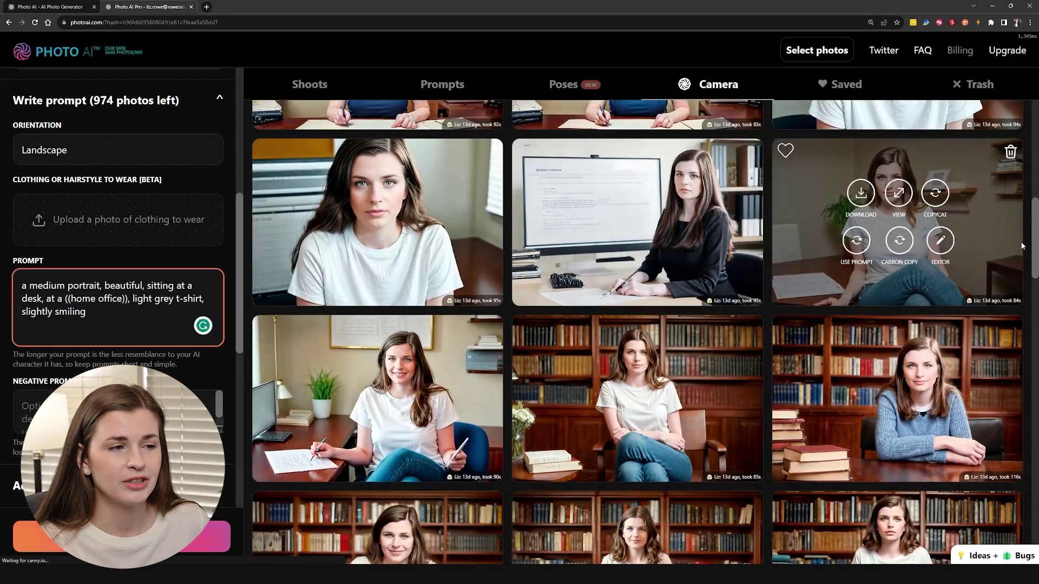
scroll(1021, 245, down, 3)
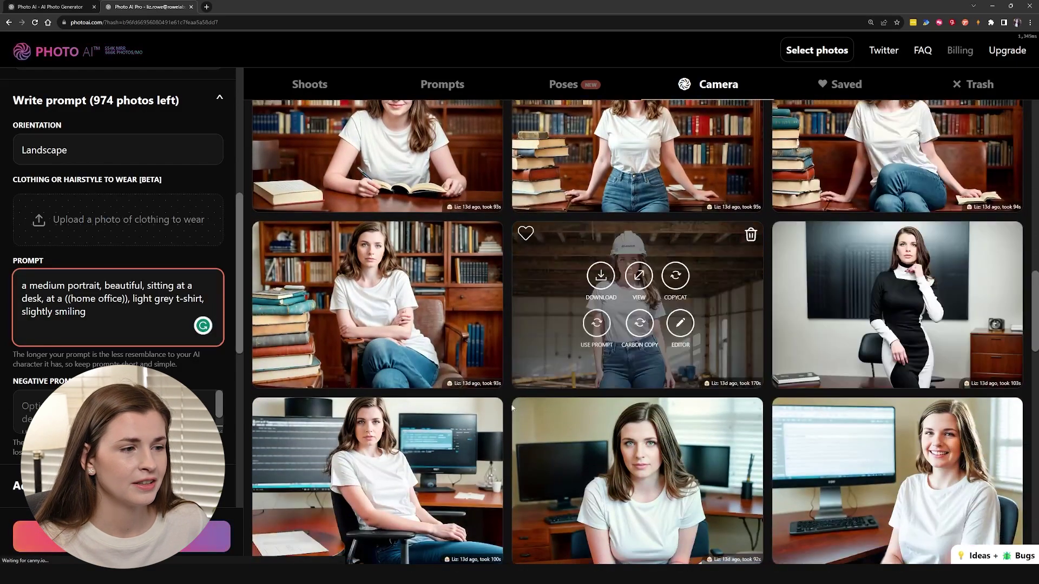
scroll(638, 303, down, 3)
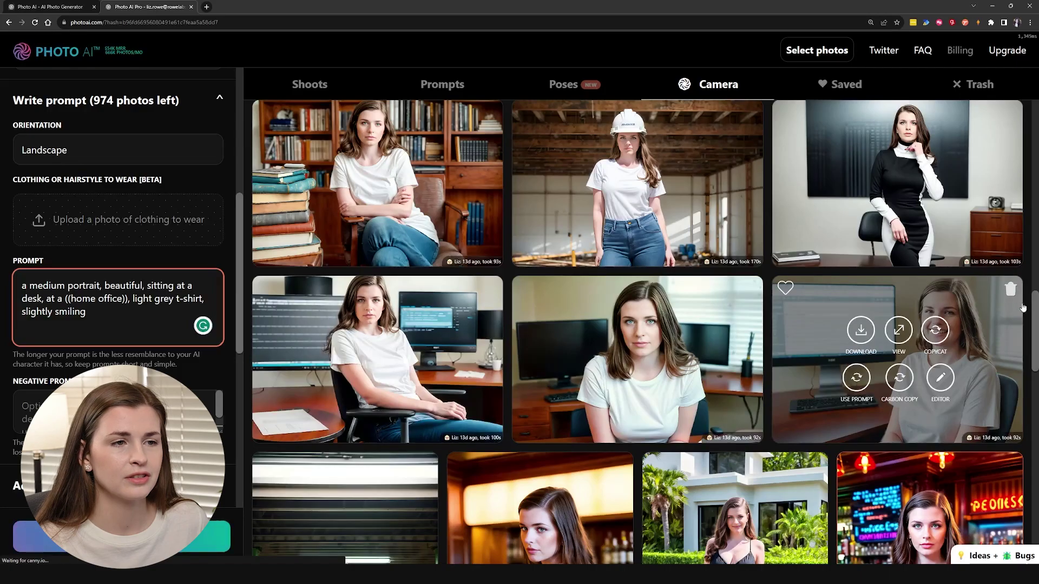
scroll(1020, 298, up, 15)
scroll(1020, 298, up, 2)
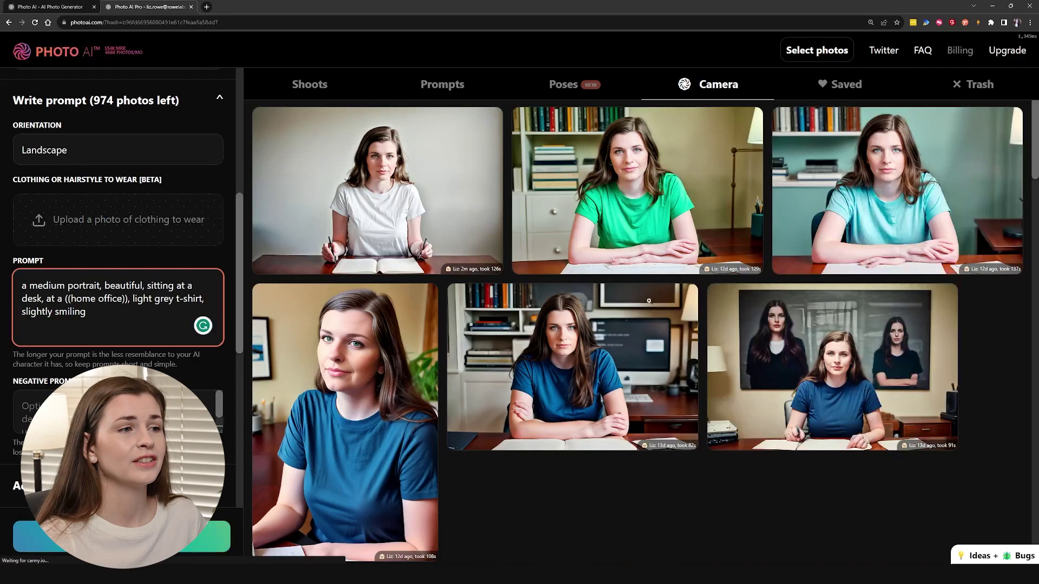
View the new white t-shirt desk portrait full size, then close the lightbox.
mouse_move(411, 212)
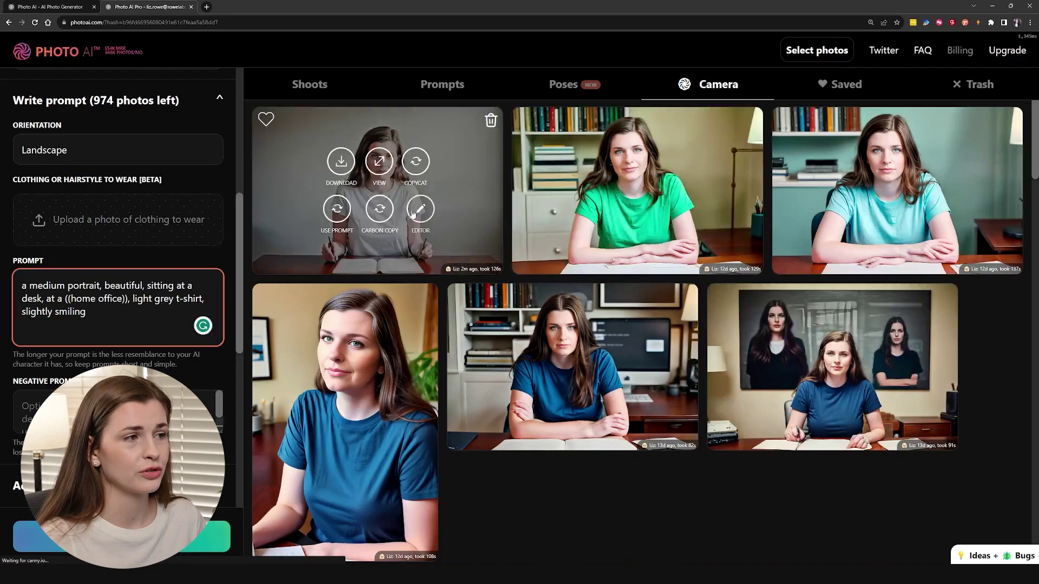
click(380, 165)
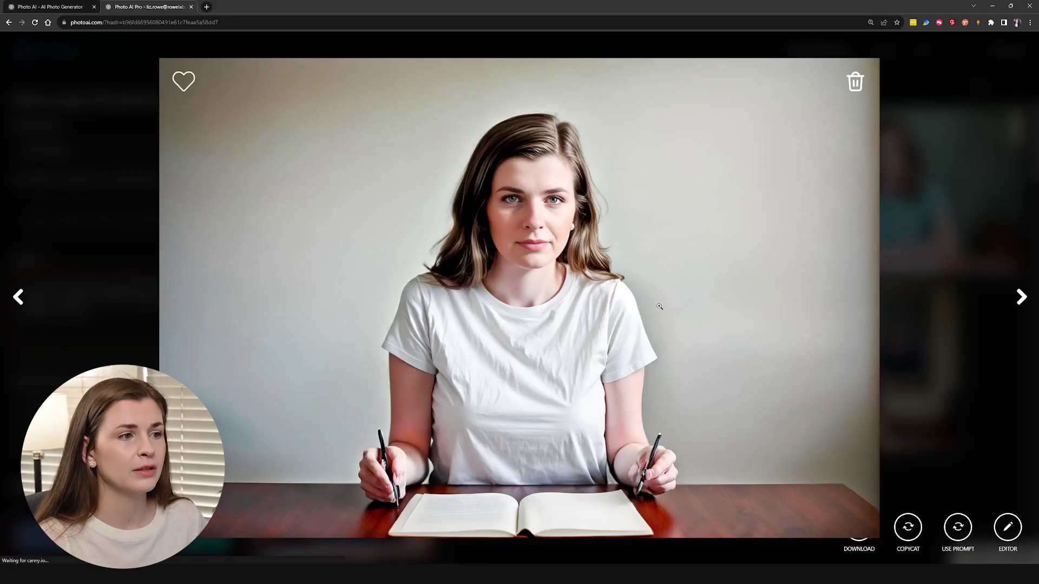
click(916, 151)
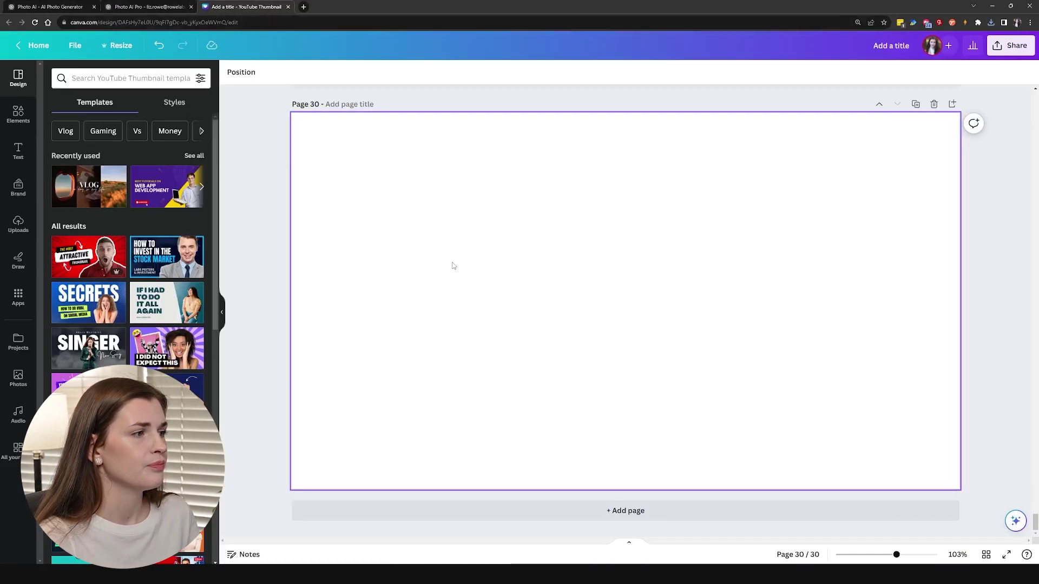
Drag the downloaded portrait from Chrome's downloads onto page 30 and enlarge it.
click(990, 22)
drag(920, 58, 528, 287)
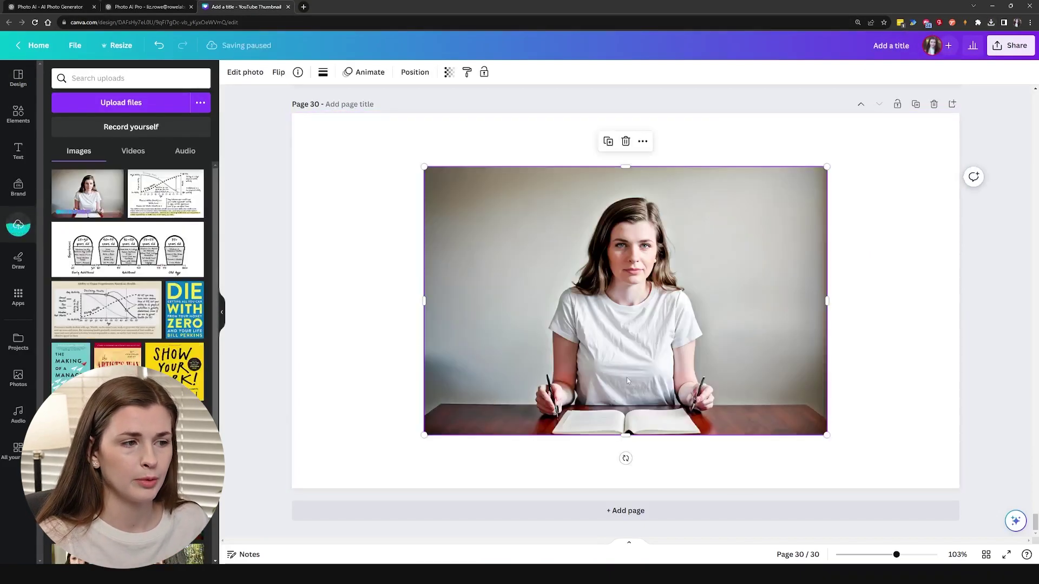
drag(804, 387, 763, 352)
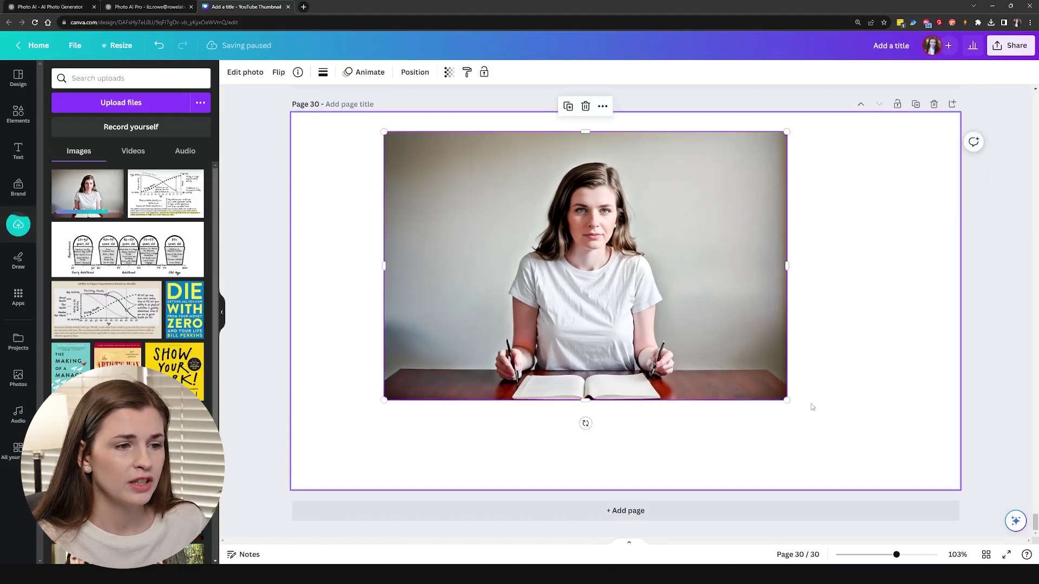
drag(787, 400, 869, 454)
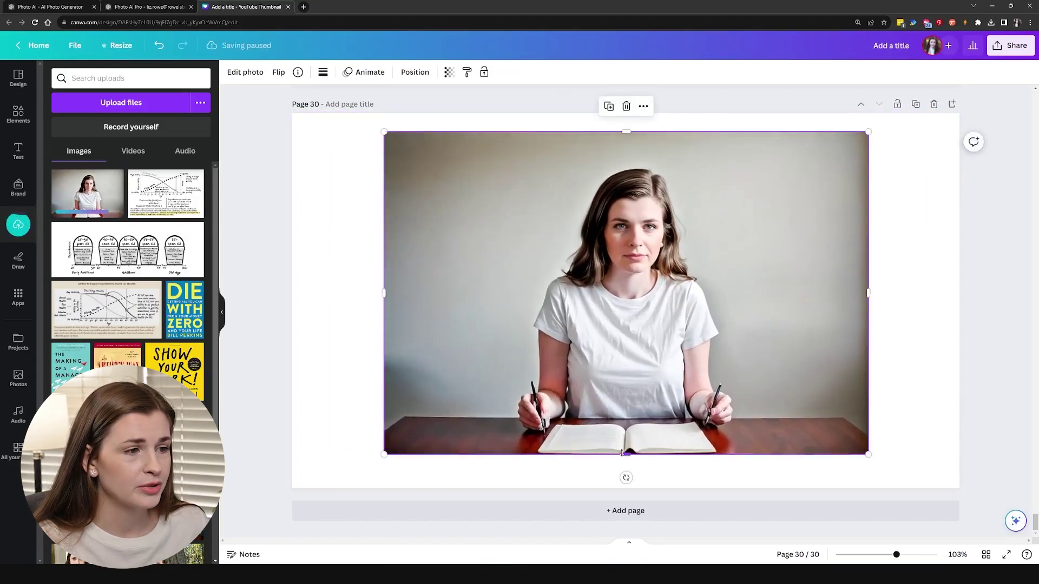
Crop the portrait to head and shoulders and move it to the page's left side.
drag(625, 454, 622, 364)
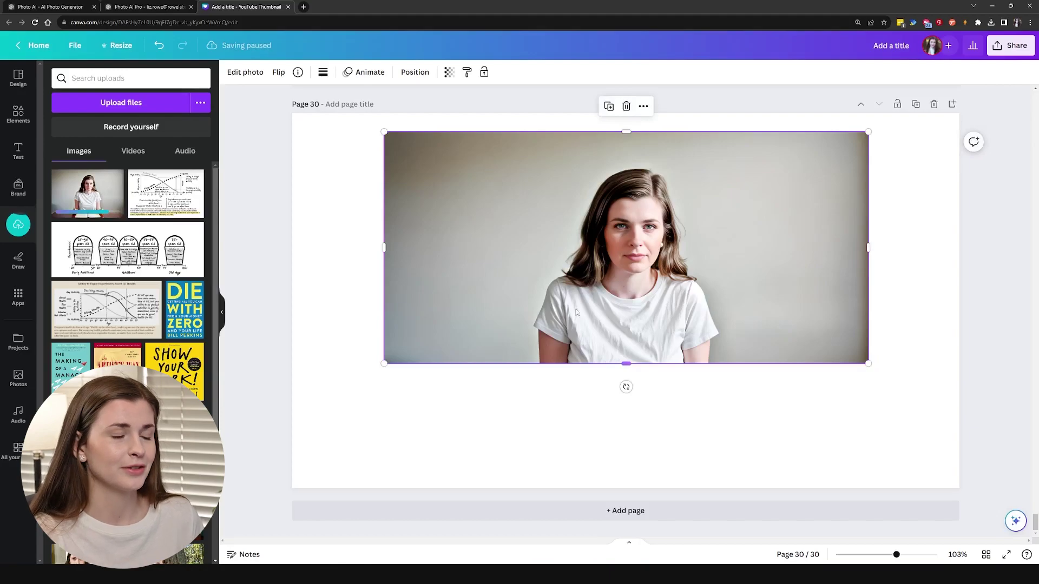
drag(388, 250, 499, 248)
drag(868, 248, 833, 249)
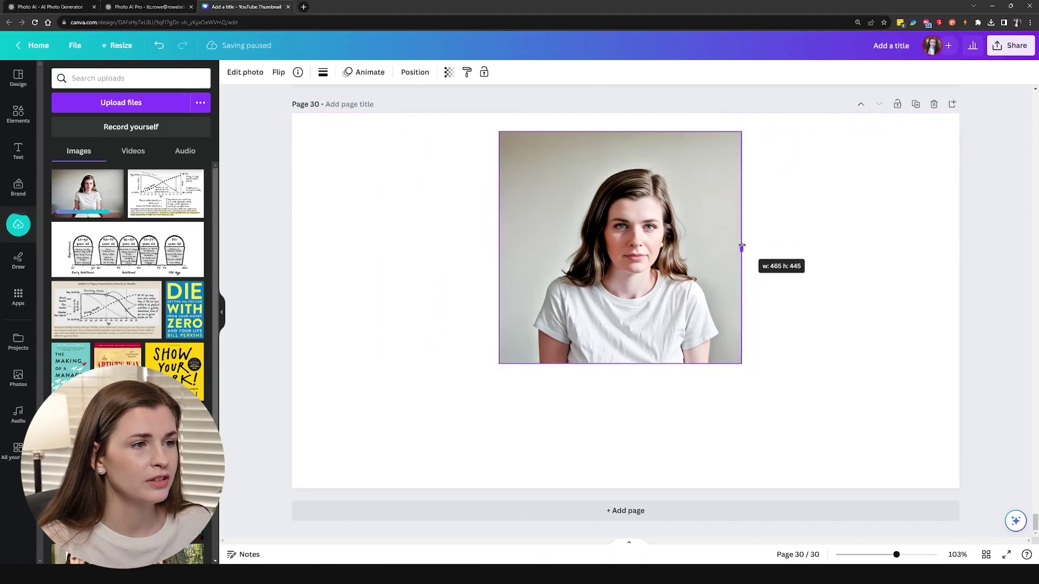
drag(742, 247, 741, 247)
drag(620, 132, 620, 154)
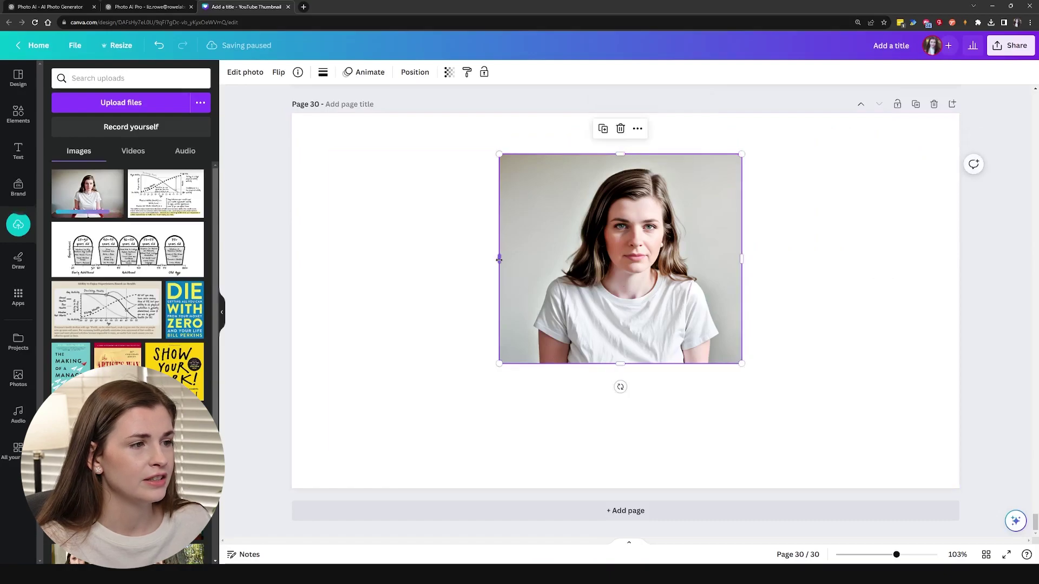
drag(499, 260, 510, 259)
click(812, 364)
drag(665, 283, 484, 261)
Enlarge the cropped portrait, nudge it into place, and duplicate its page as page 31.
drag(569, 349, 700, 464)
drag(595, 449, 589, 443)
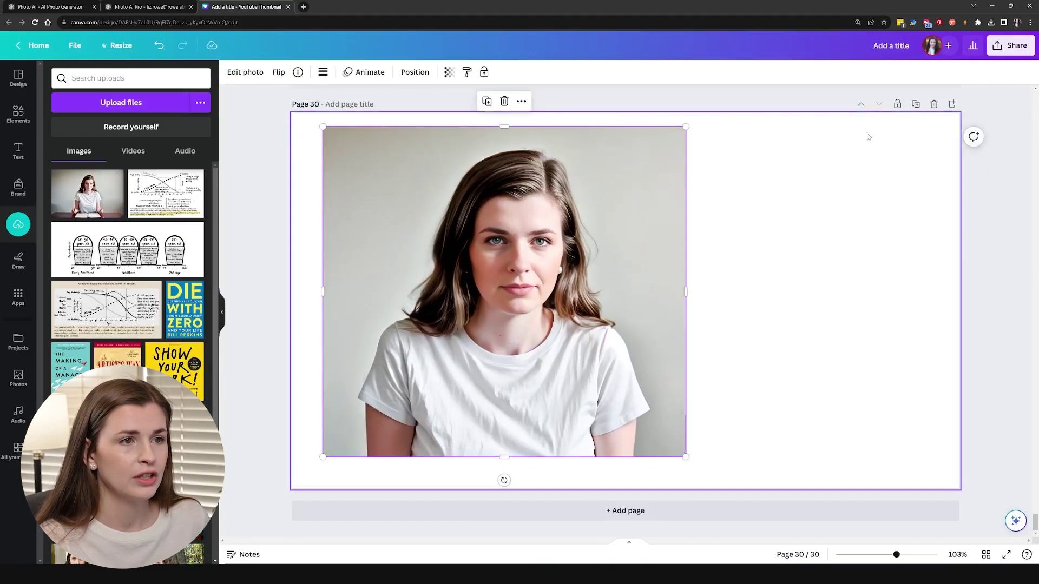
click(915, 104)
Remove the background from the portrait copy on page 31 and reposition the cut-out.
click(391, 202)
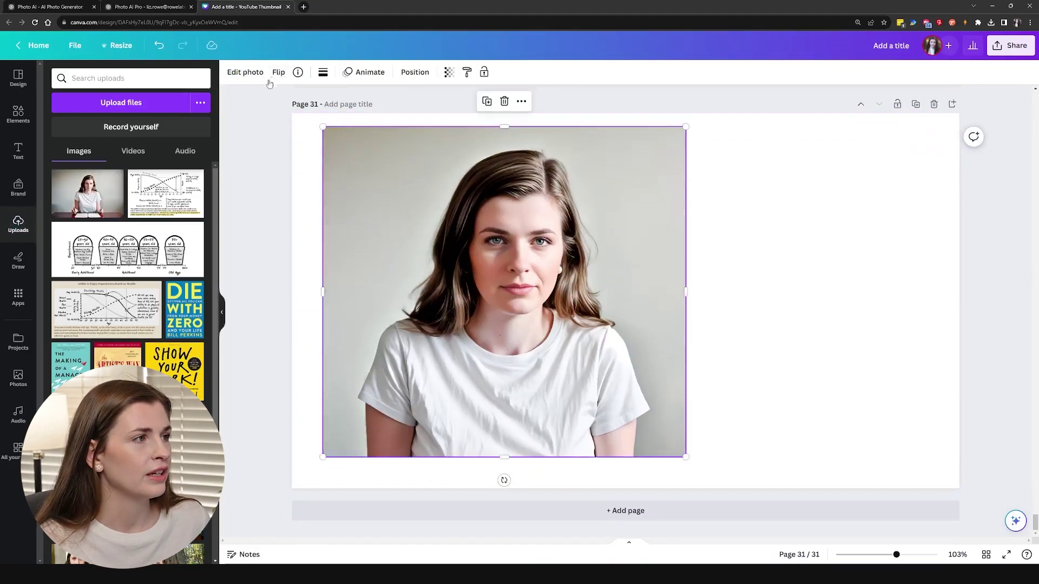
click(248, 72)
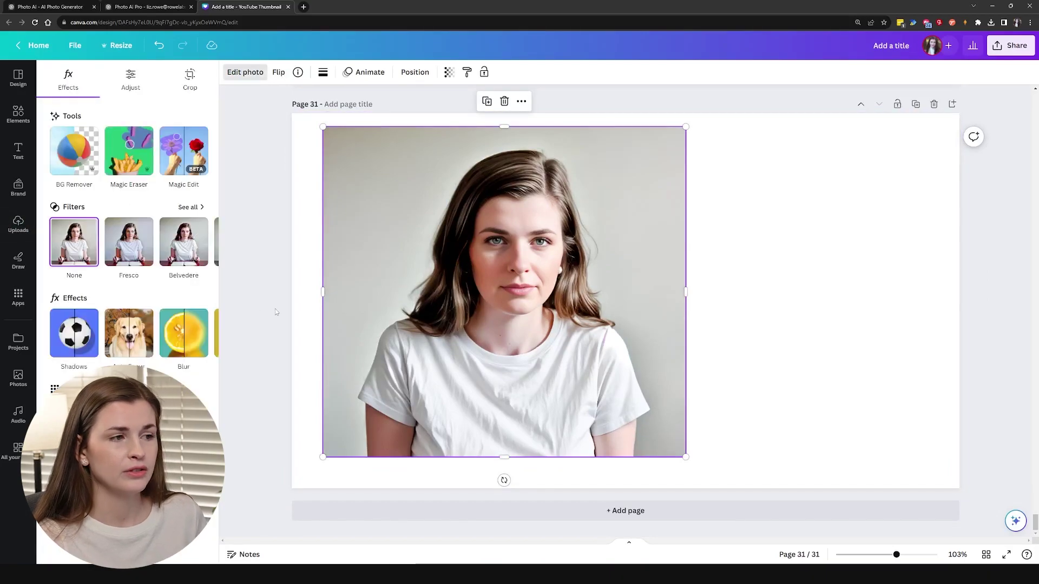
click(54, 161)
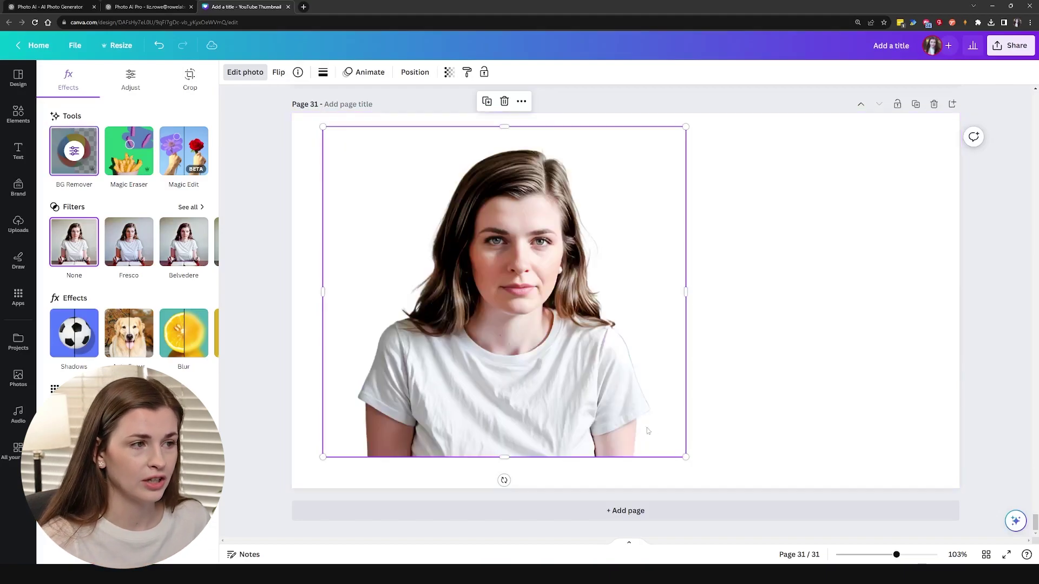
click(765, 384)
click(473, 343)
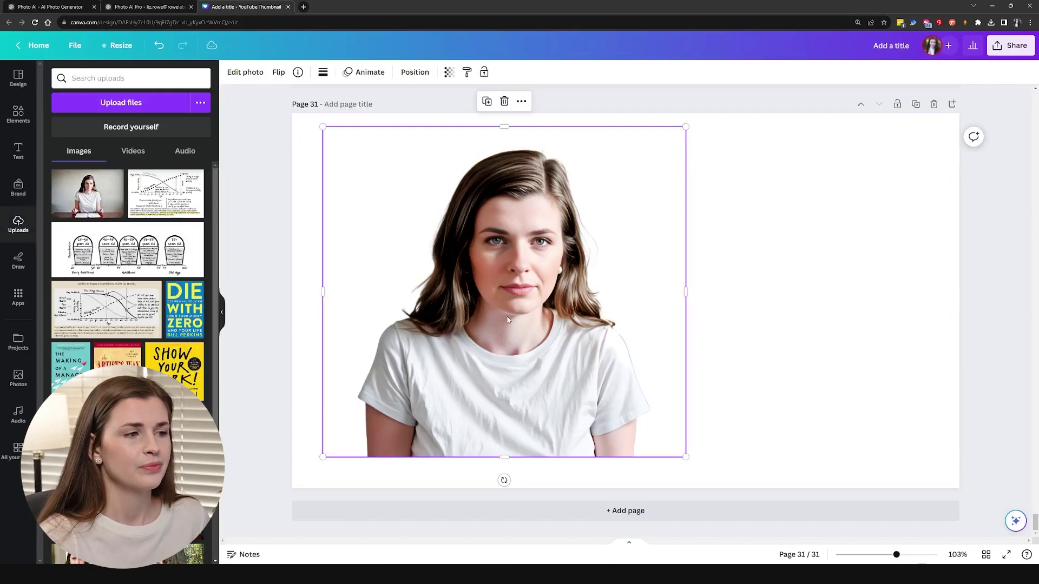
drag(472, 343, 449, 332)
click(769, 344)
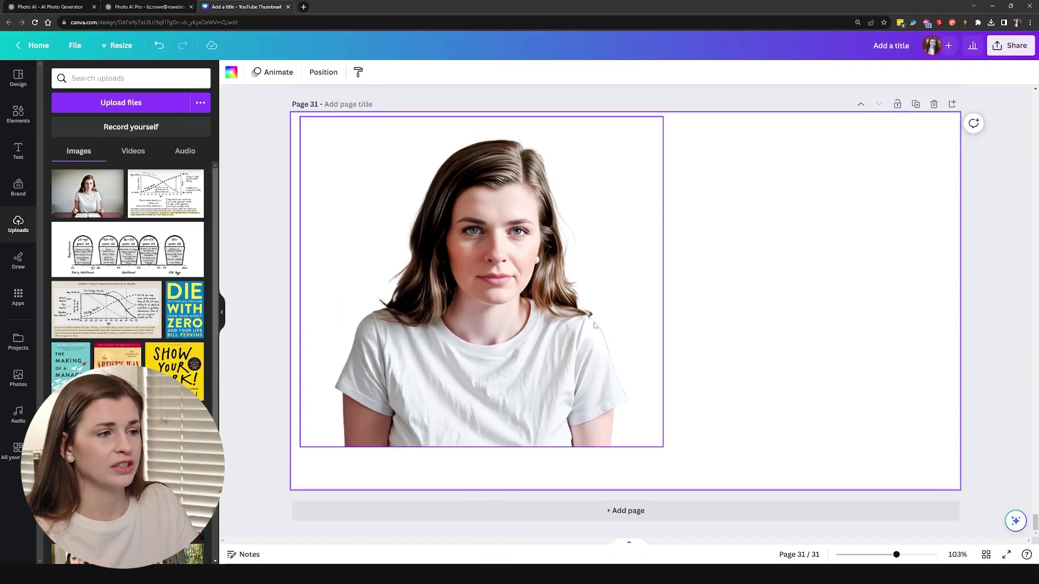
drag(476, 331, 563, 340)
scroll(572, 337, up, 5)
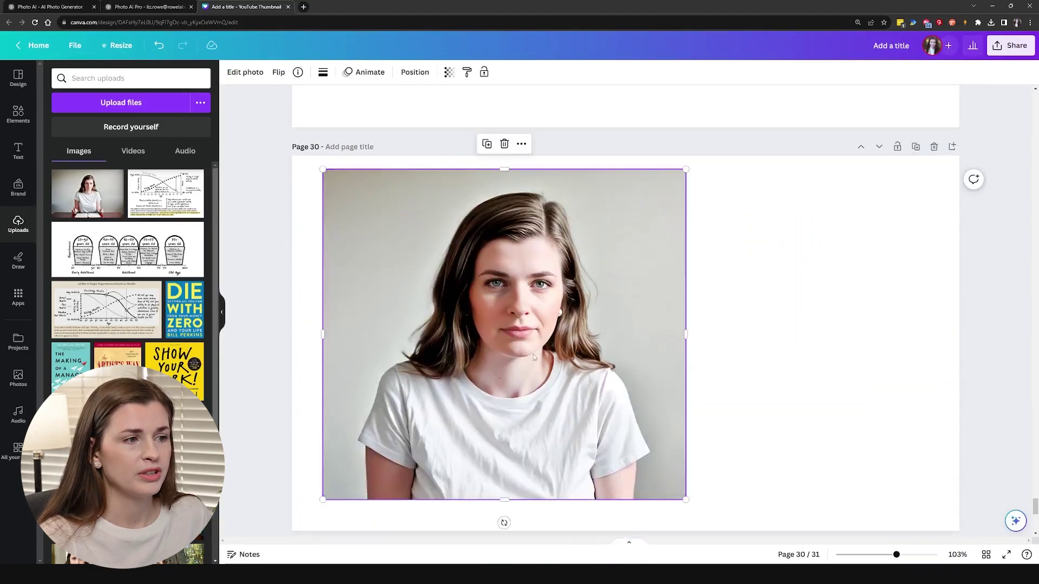
click(157, 8)
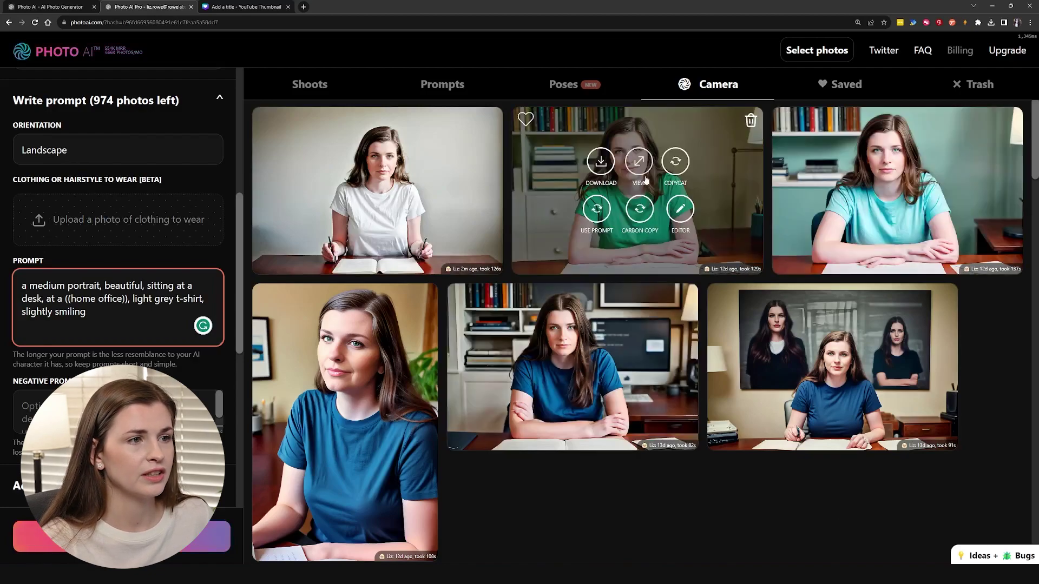
View the green t-shirt portrait full size, then review the ((home office)) phrase in the prompt.
click(639, 160)
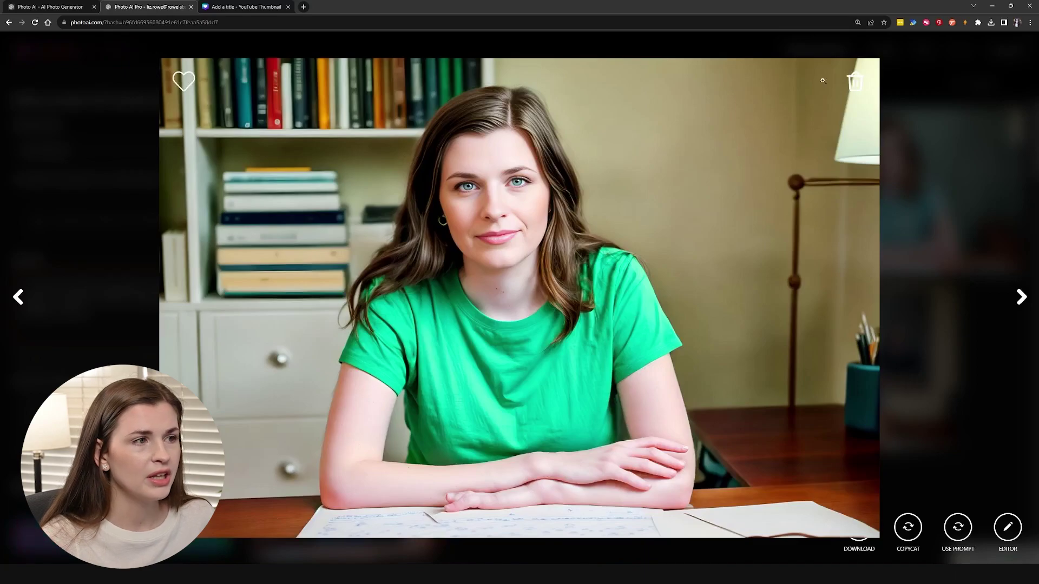
click(935, 257)
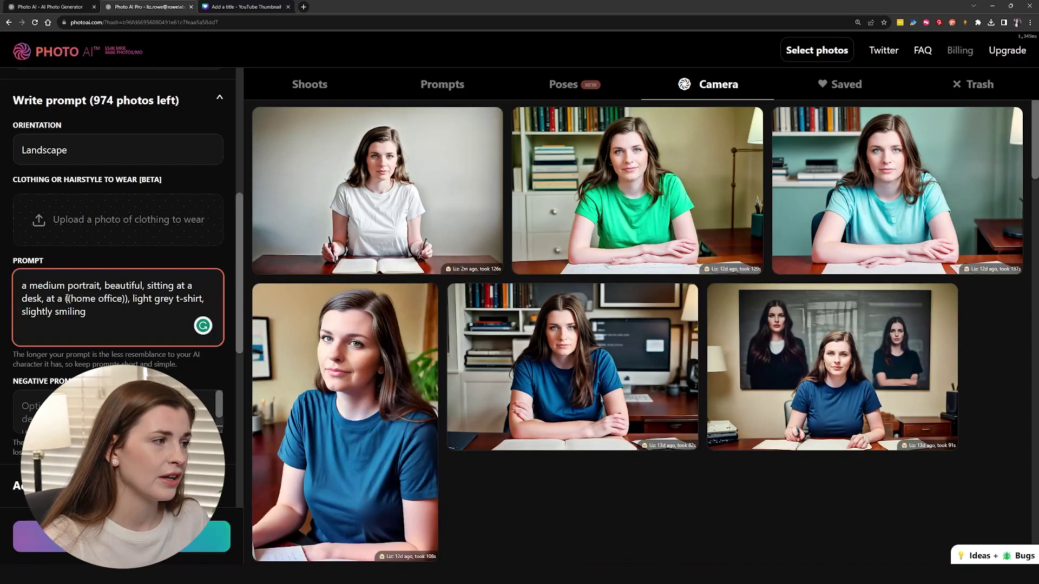
drag(83, 299, 125, 298)
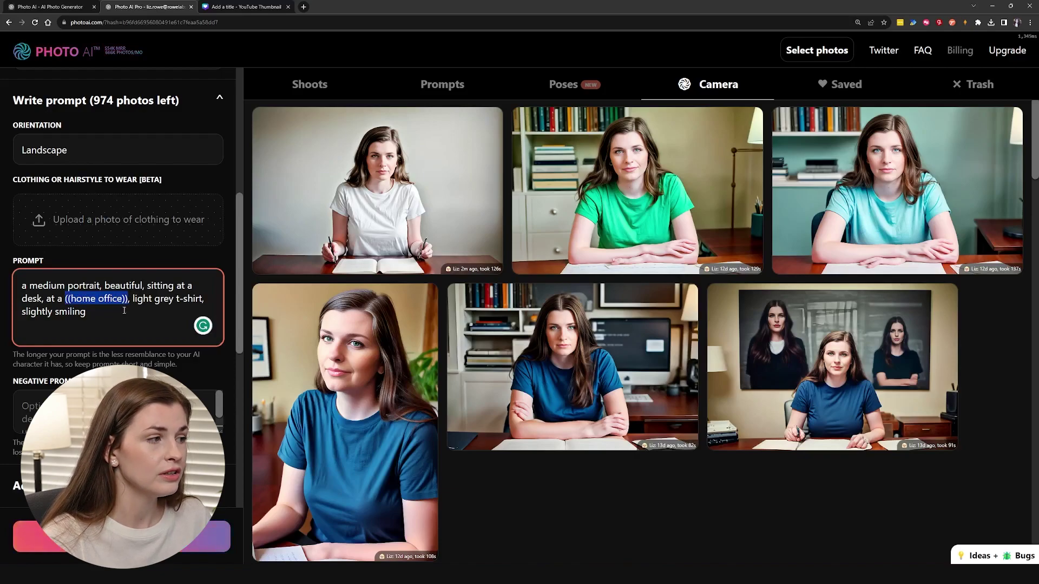
click(125, 309)
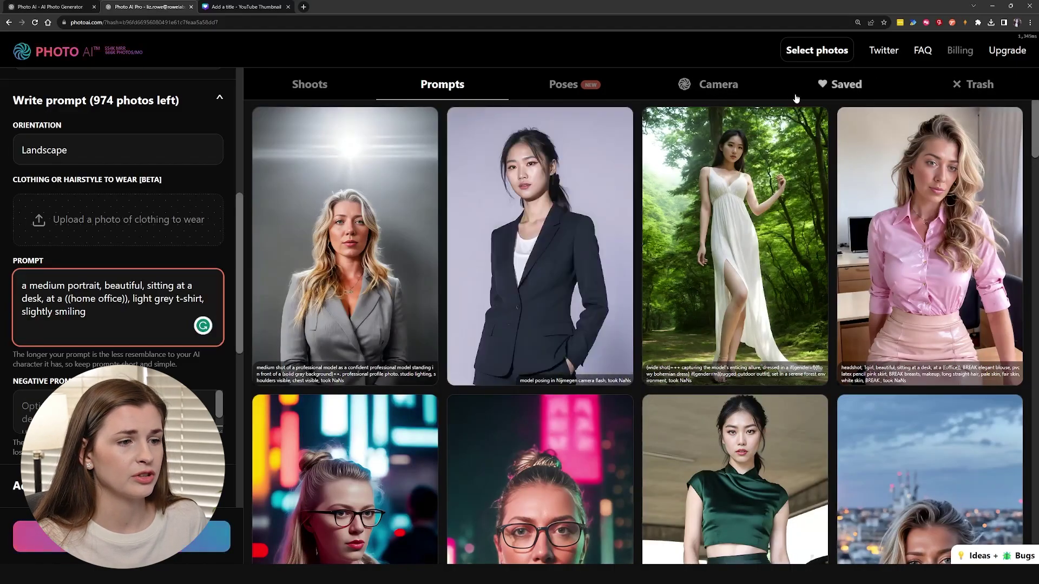
click(714, 85)
Adopt the grey-background professional model example prompt and start generating a new photo.
click(565, 87)
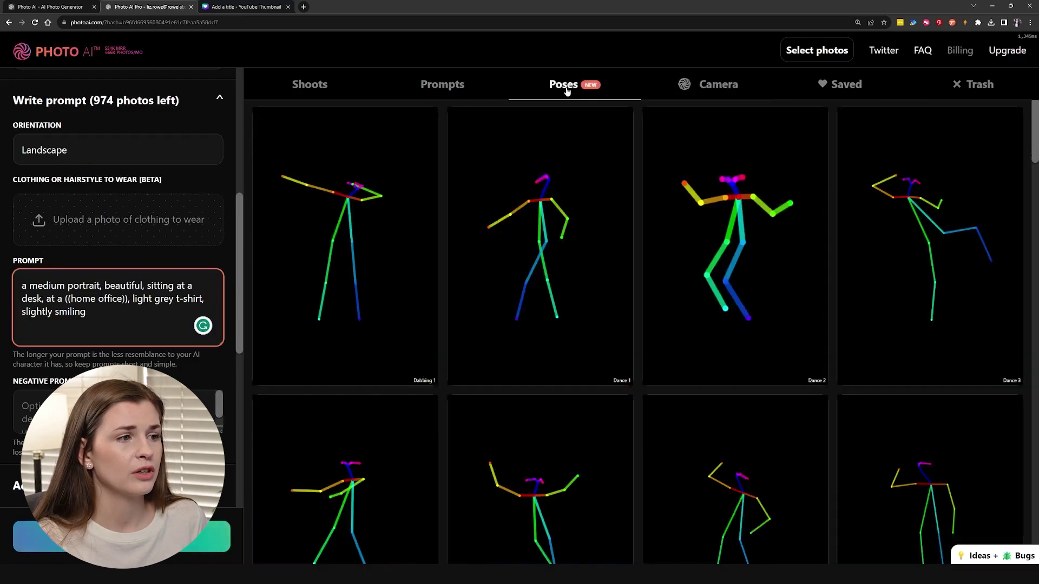
scroll(781, 492, down, 4)
scroll(781, 492, down, 10)
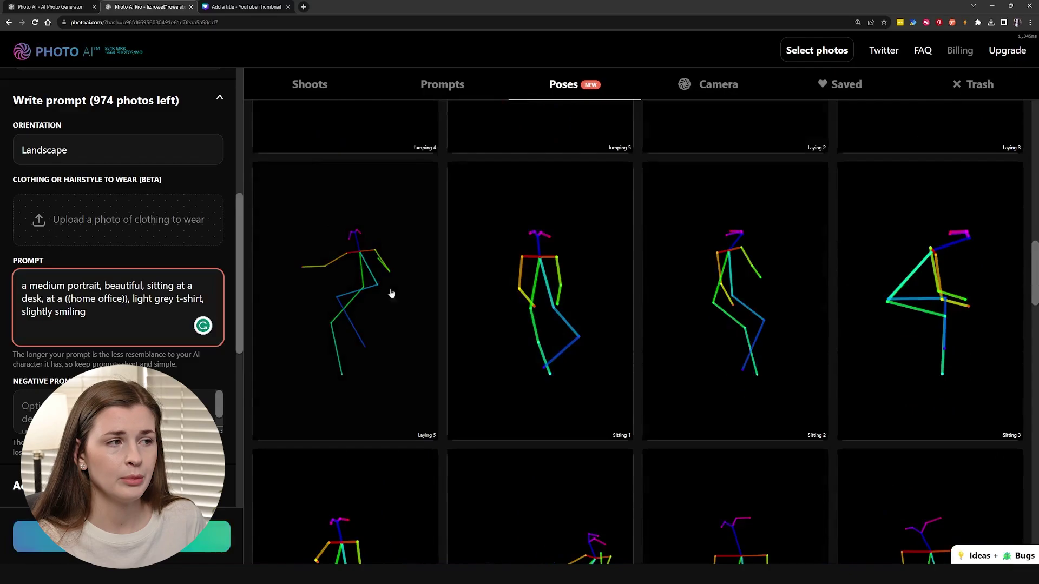
click(460, 86)
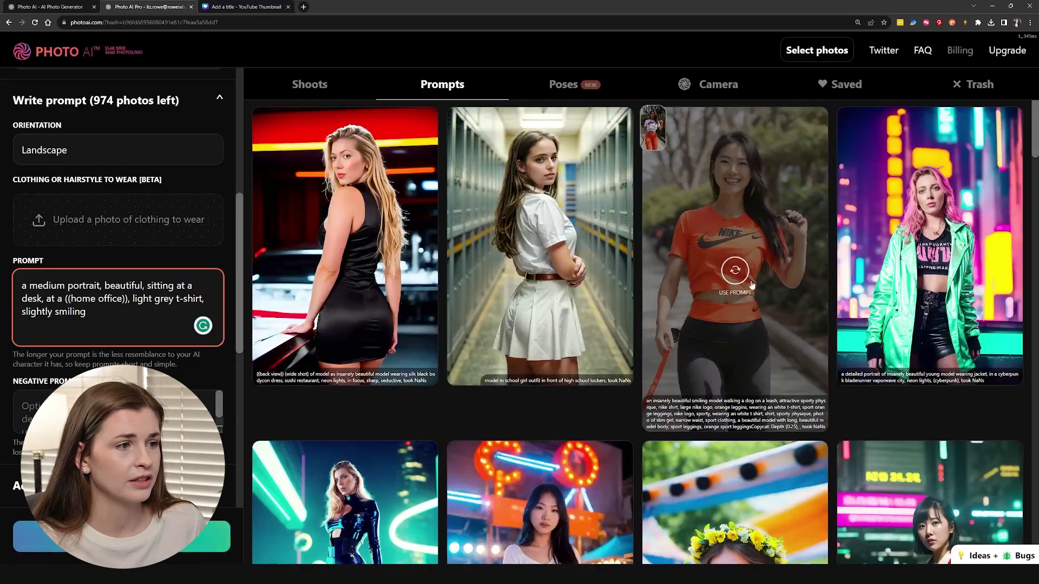
scroll(573, 324, down, 6)
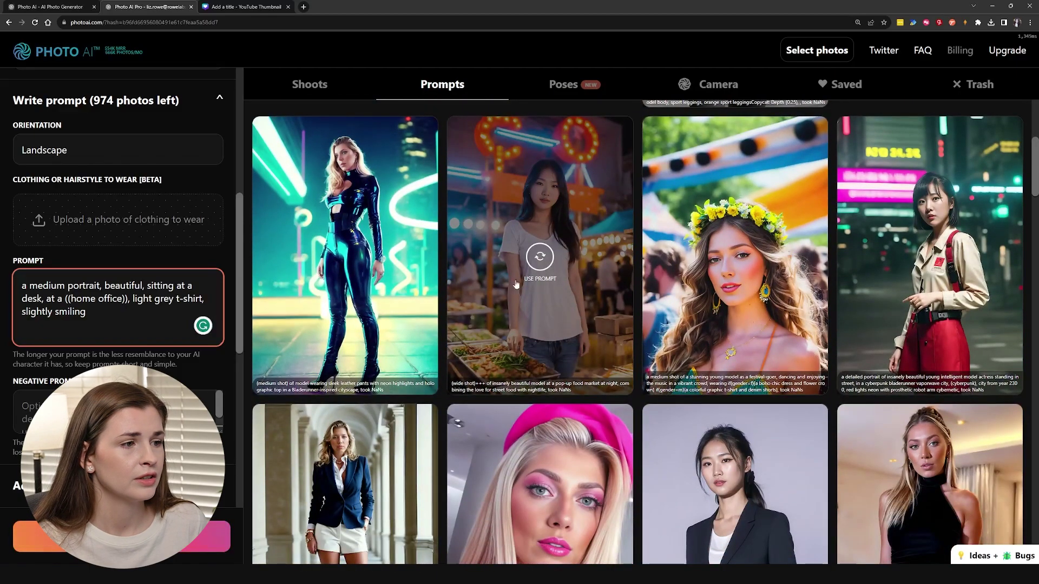
scroll(541, 279, down, 9)
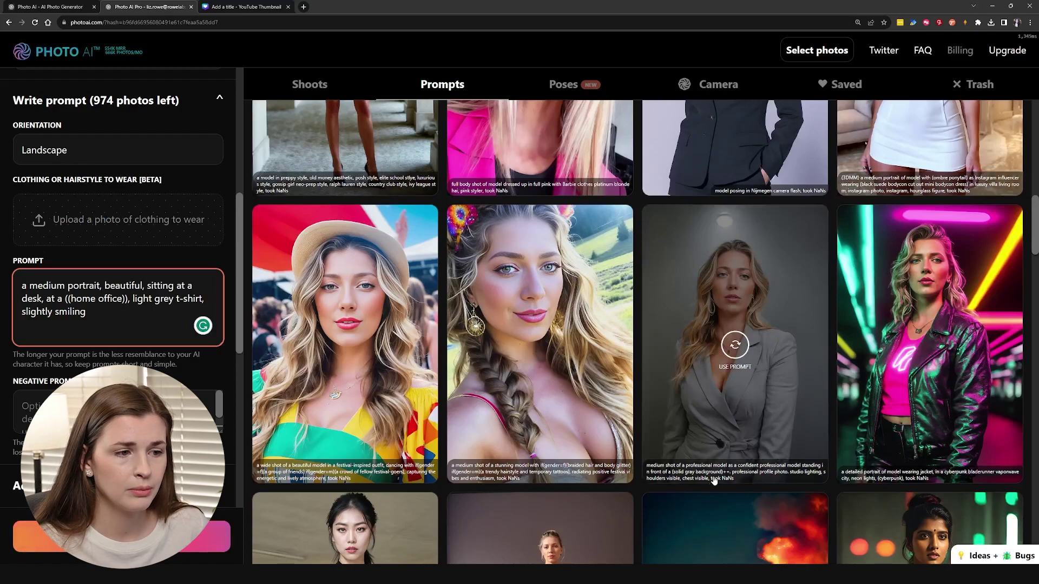
click(734, 346)
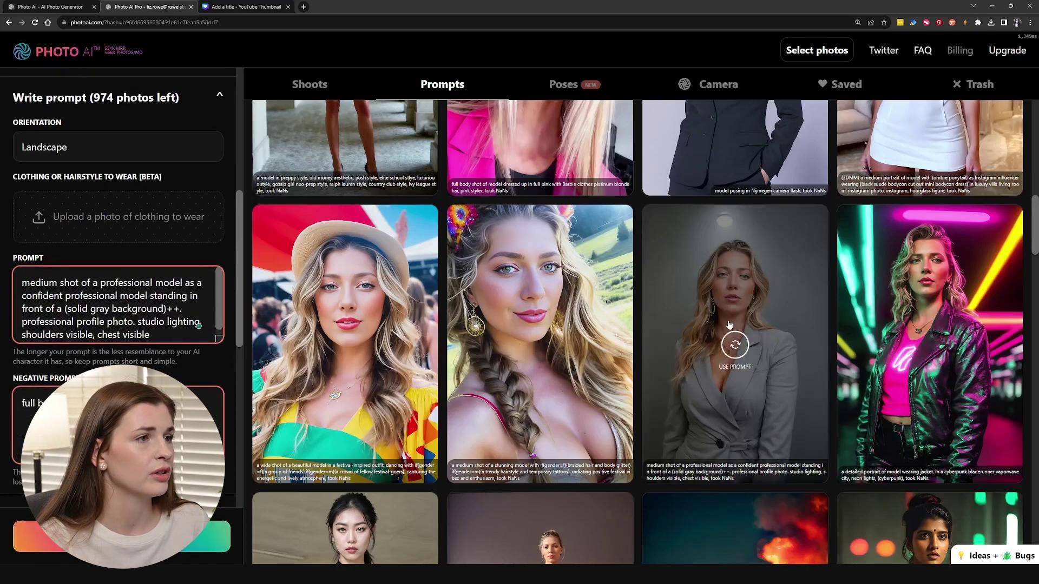
key(Return)
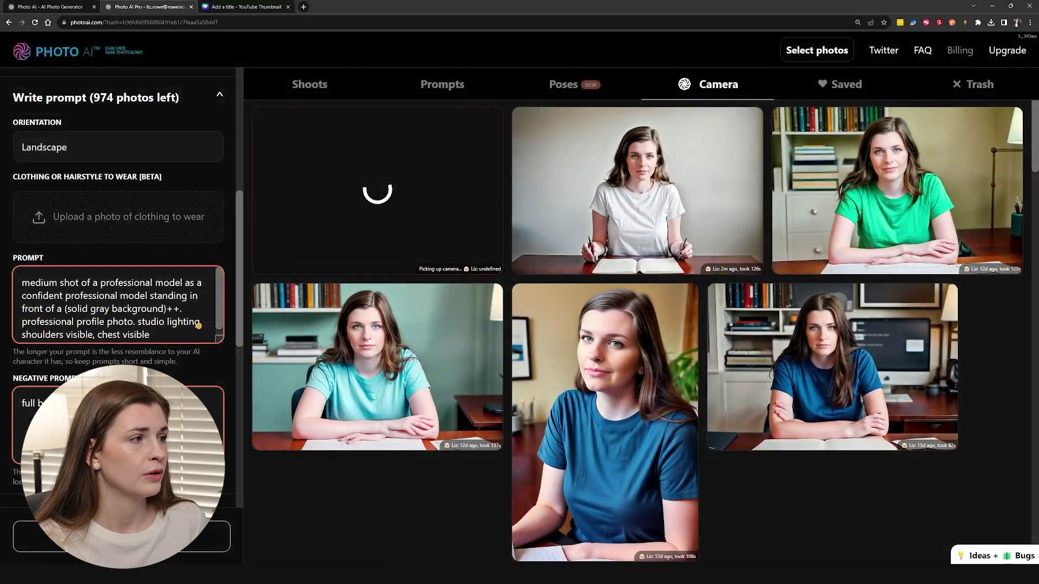
Wait for the grey-top, grey-background studio portrait to finish and view it enlarged.
scroll(145, 224, up, 3)
scroll(145, 224, up, 4)
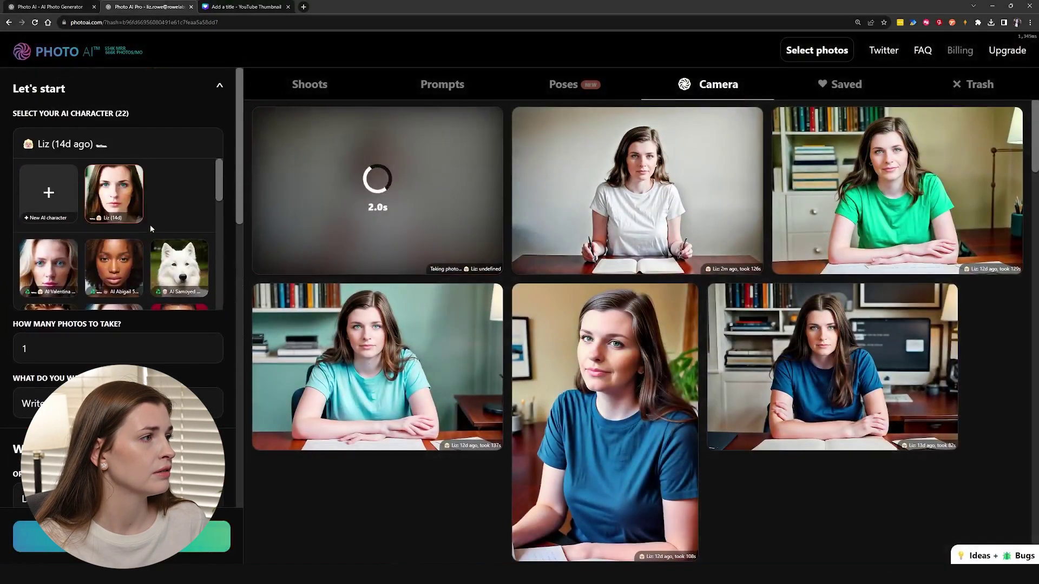
scroll(145, 244, down, 3)
scroll(125, 243, down, 4)
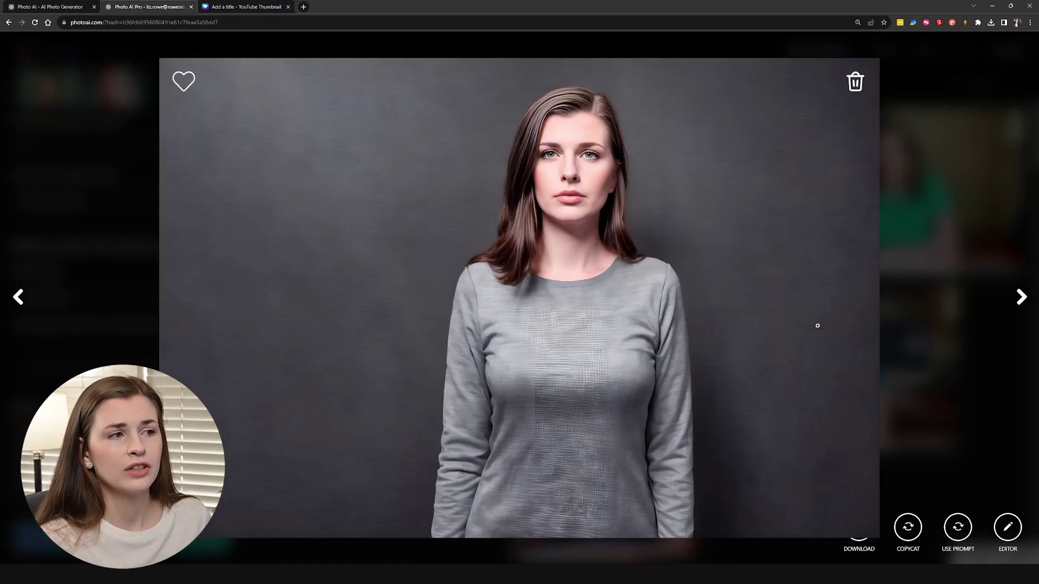
click(964, 341)
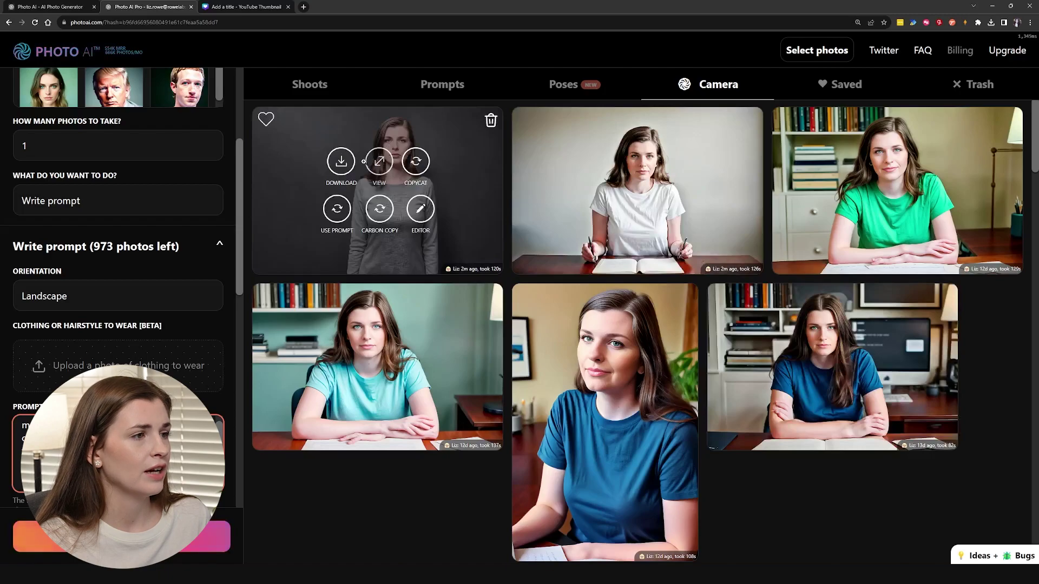
click(211, 7)
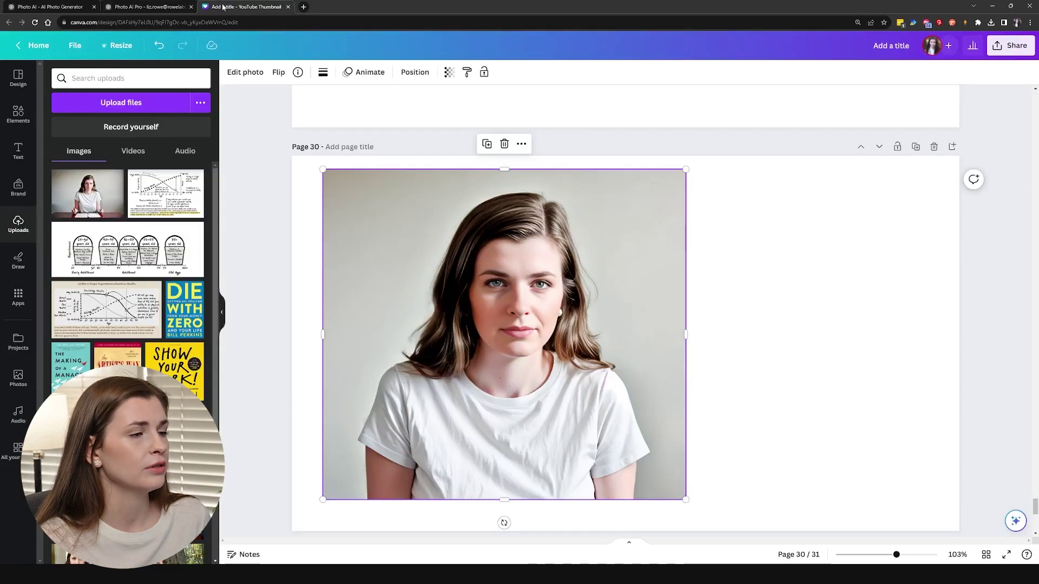
Add a blank page 32 and place the downloaded grey-background photo on it.
click(819, 336)
scroll(819, 341, down, 4)
scroll(680, 469, down, 4)
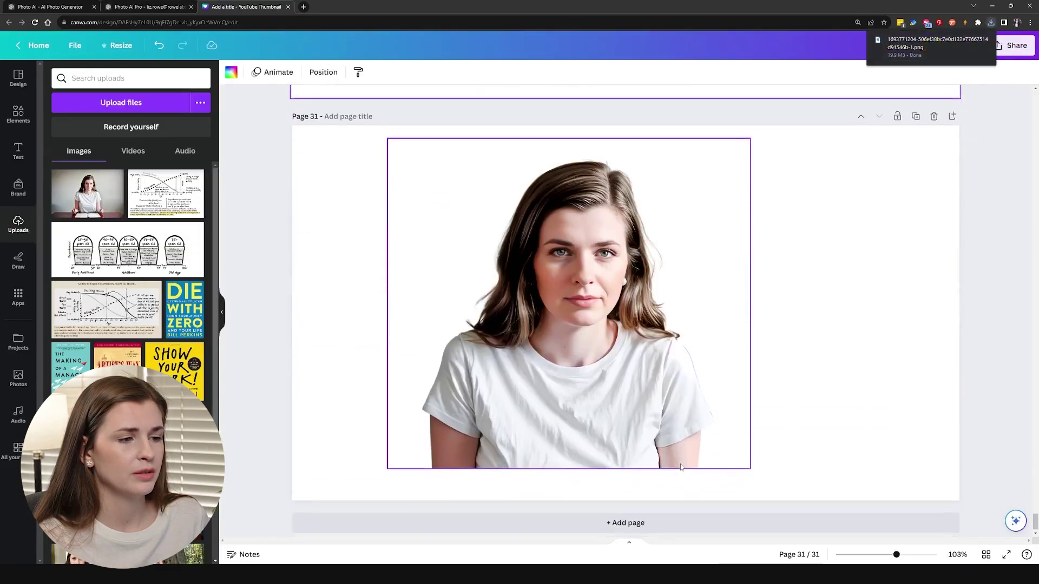
click(626, 508)
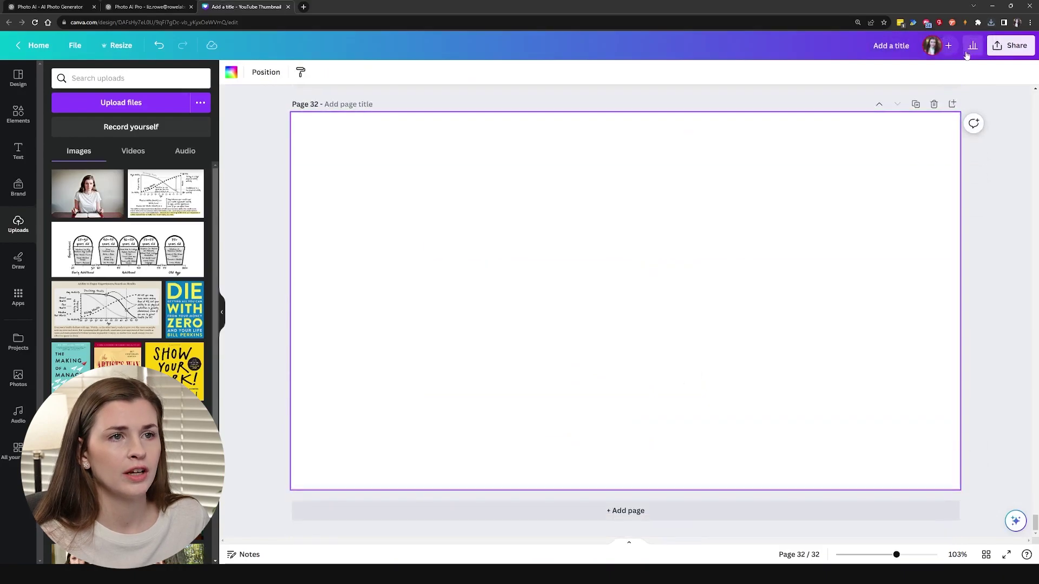
click(990, 22)
drag(940, 63, 568, 341)
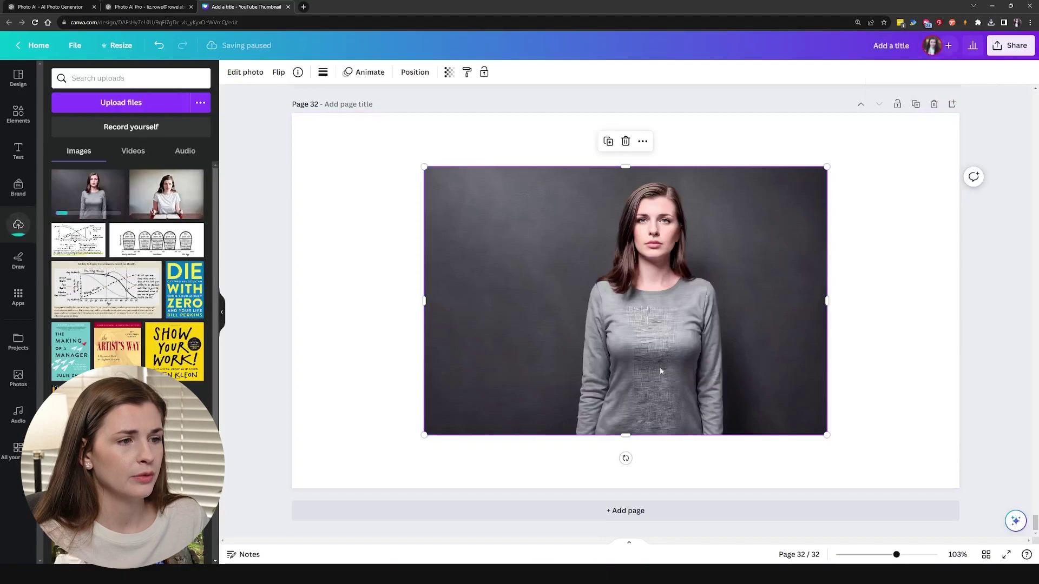
Crop the photo to head and shoulders, enlarge it, and position it on the page's left.
drag(625, 435, 623, 337)
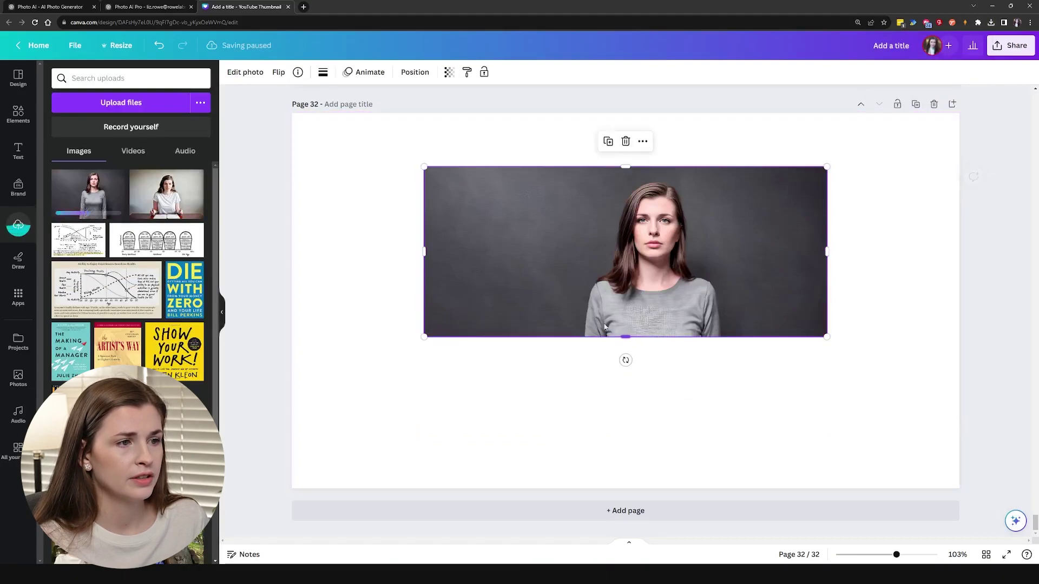
drag(424, 251, 576, 256)
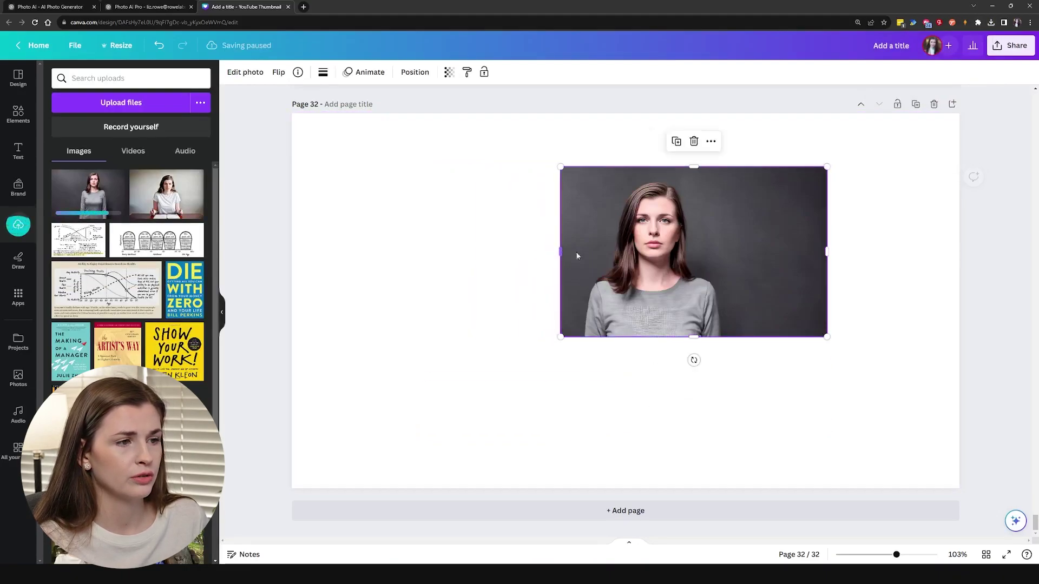
drag(826, 252, 744, 251)
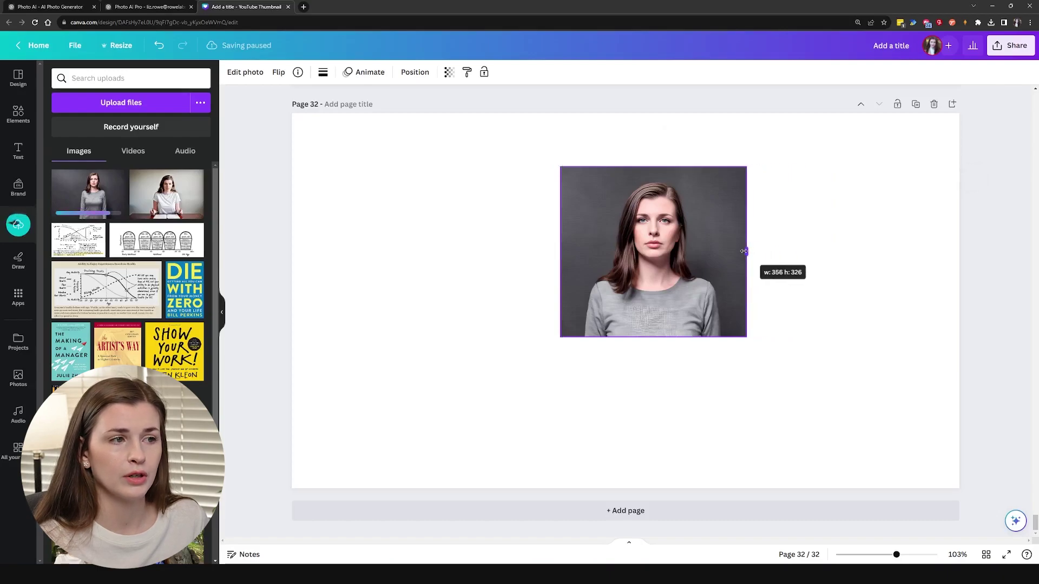
drag(653, 252, 413, 236)
drag(505, 320, 681, 468)
drag(622, 422, 628, 411)
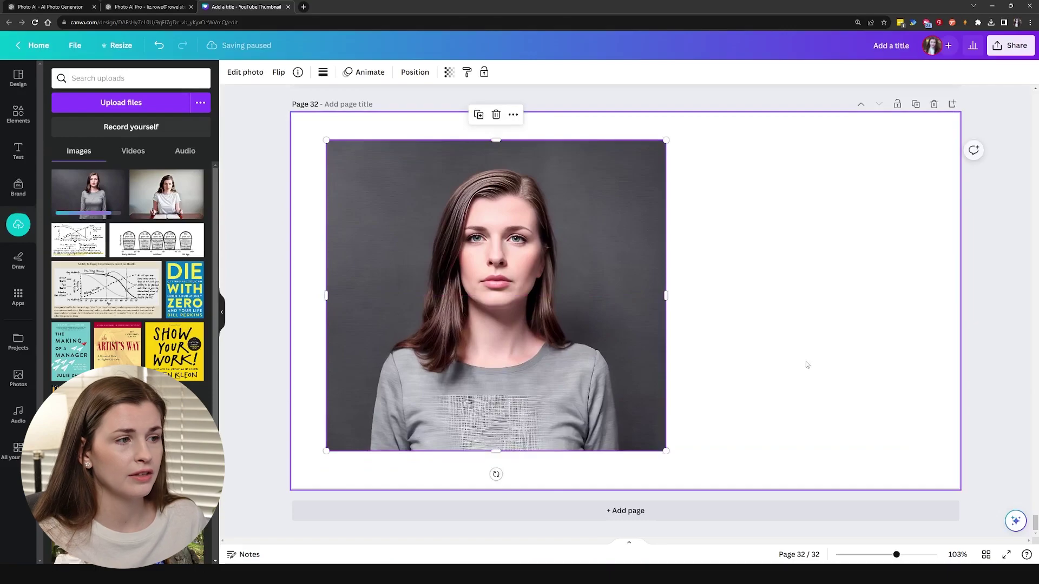
click(805, 364)
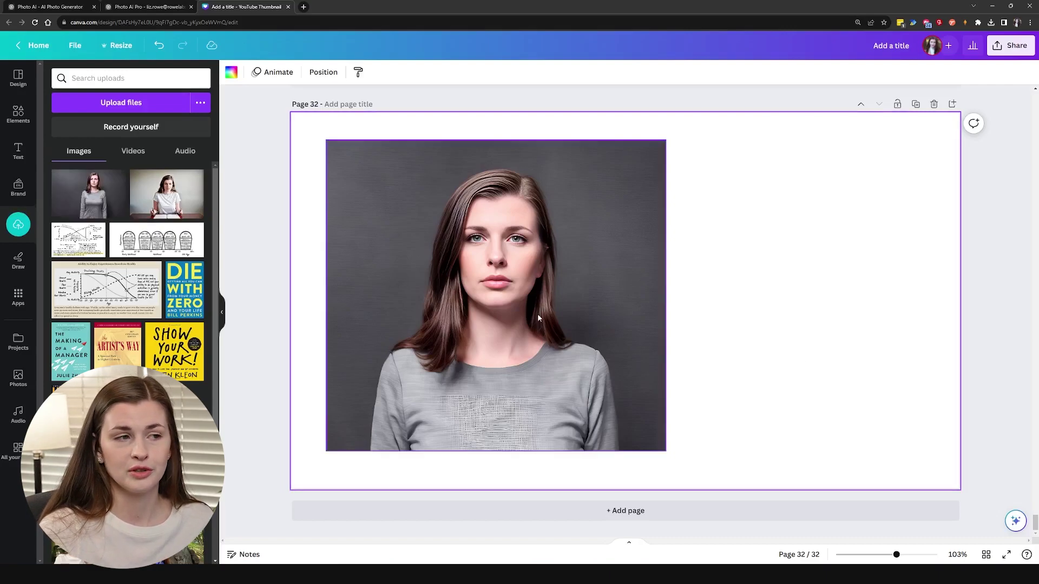
scroll(538, 317, up, 6)
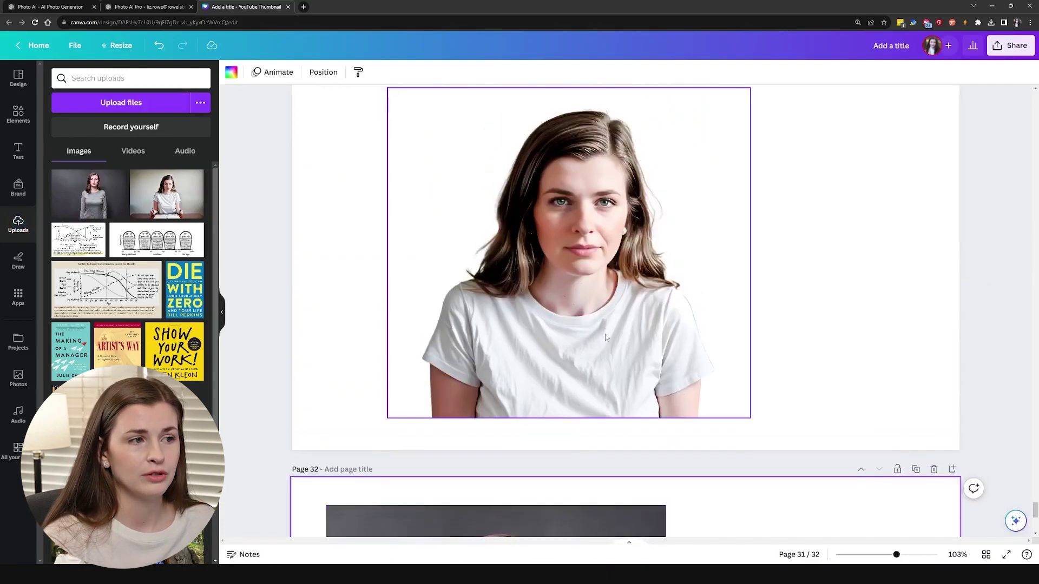
scroll(606, 337, down, 6)
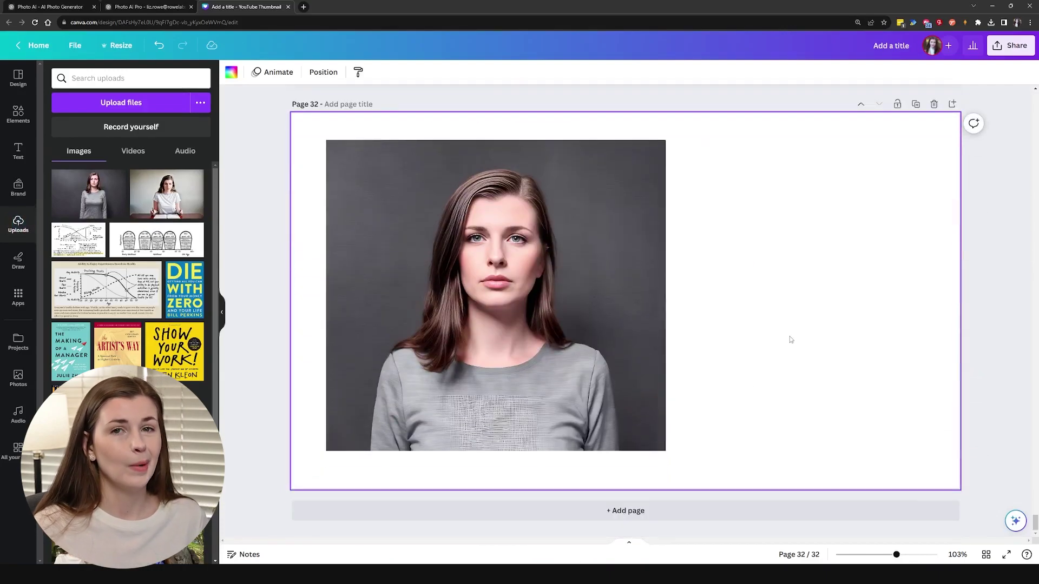